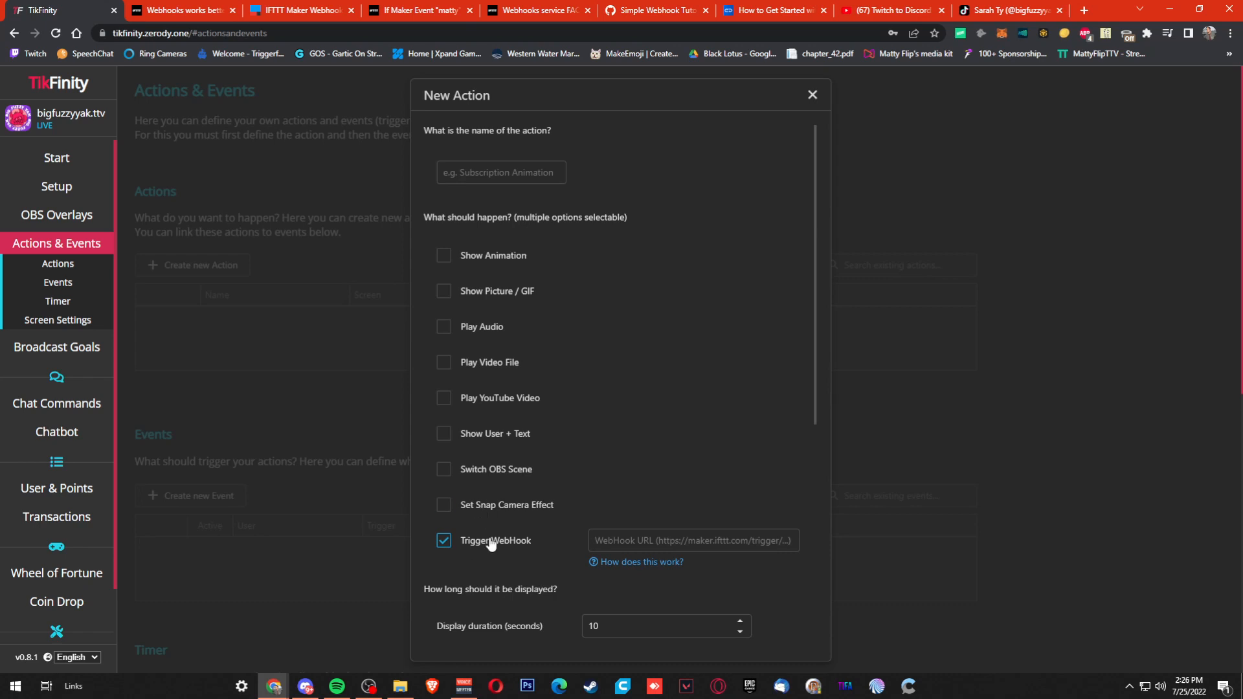
Examine the new action's Trigger WebHook settings and IFTTT's Webhooks integrations and Webhooks service FAQ pages.
left_click(654, 542)
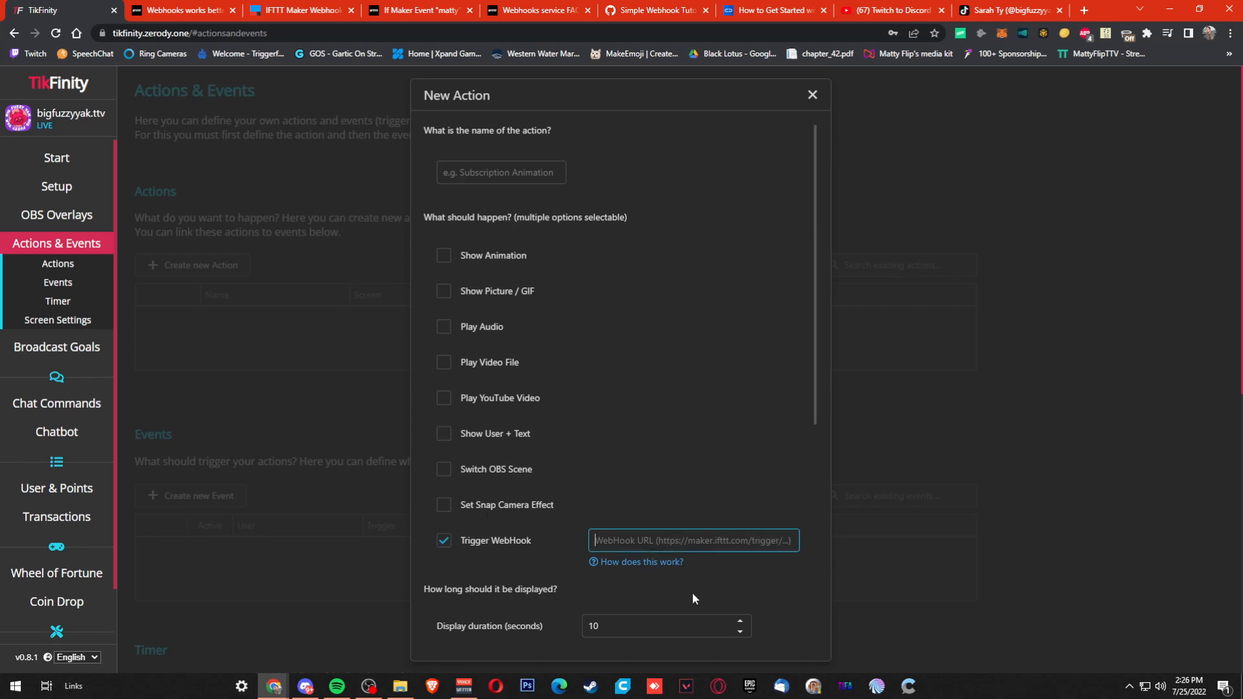
scroll(604, 360, "down", 5)
scroll(605, 360, "up", 5)
left_click(183, 13)
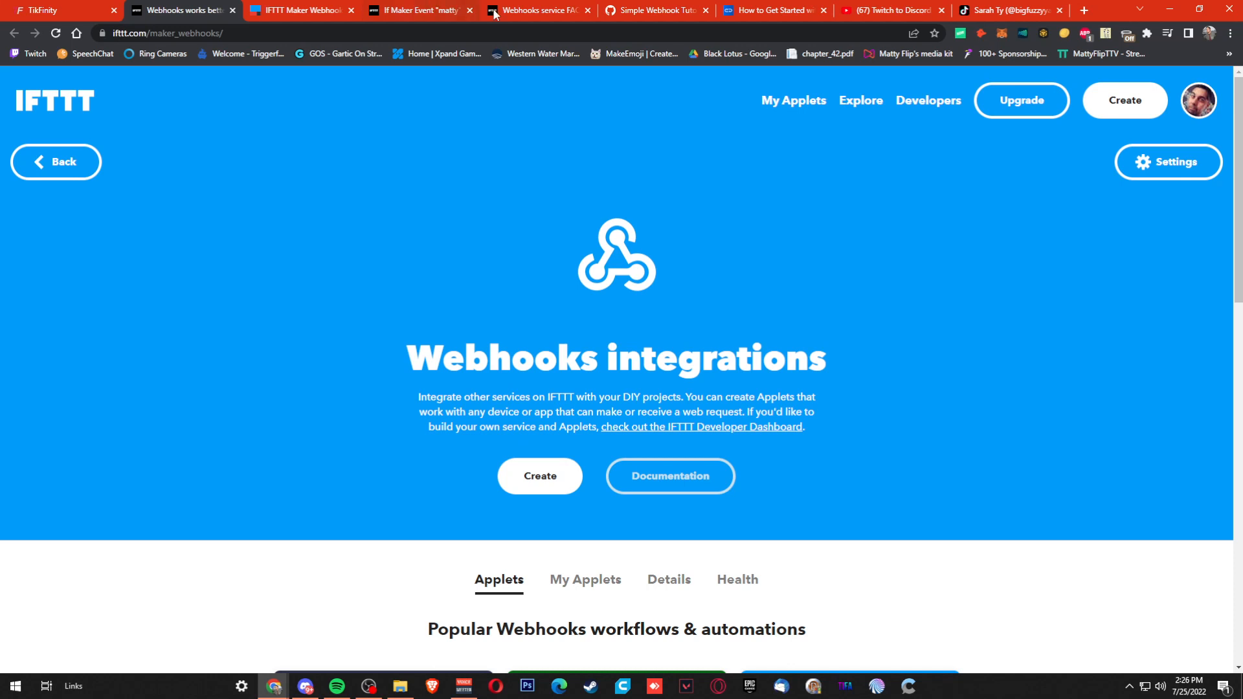
left_click(530, 14)
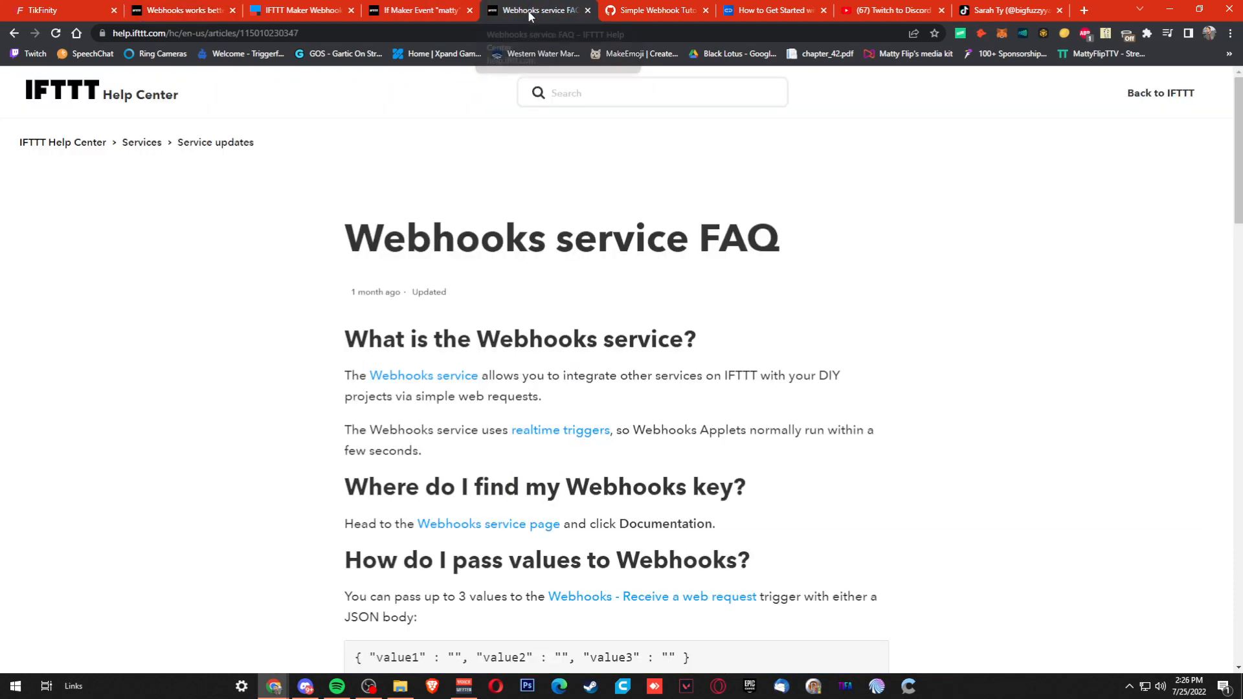
On IFTTT's applet creation page, set the If This trigger to the Webhooks service's "Receive a web request".
left_click(397, 15)
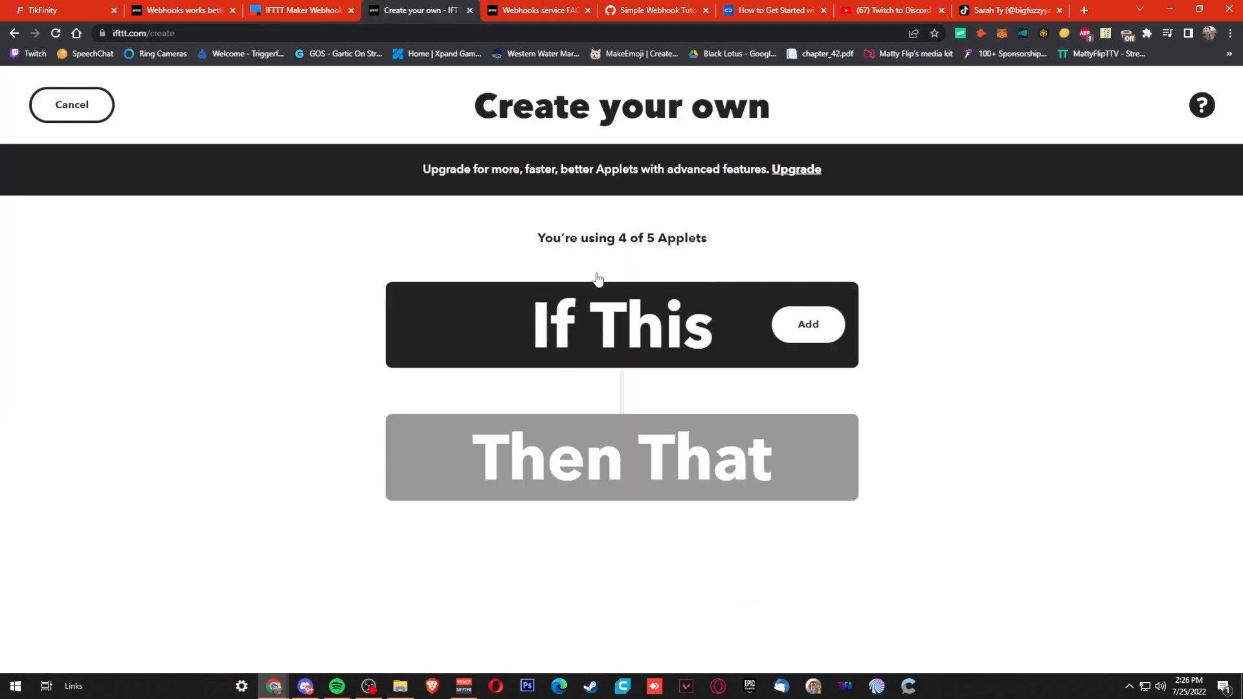
left_click(602, 327)
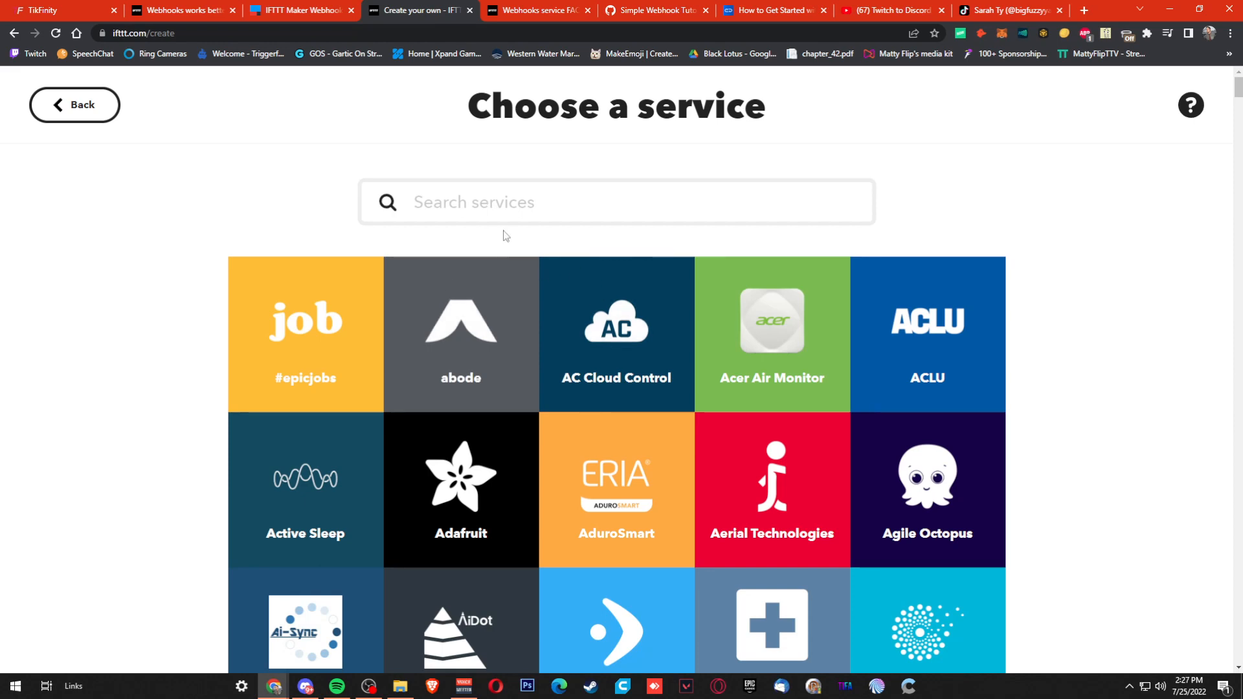
type("web")
left_click(788, 322)
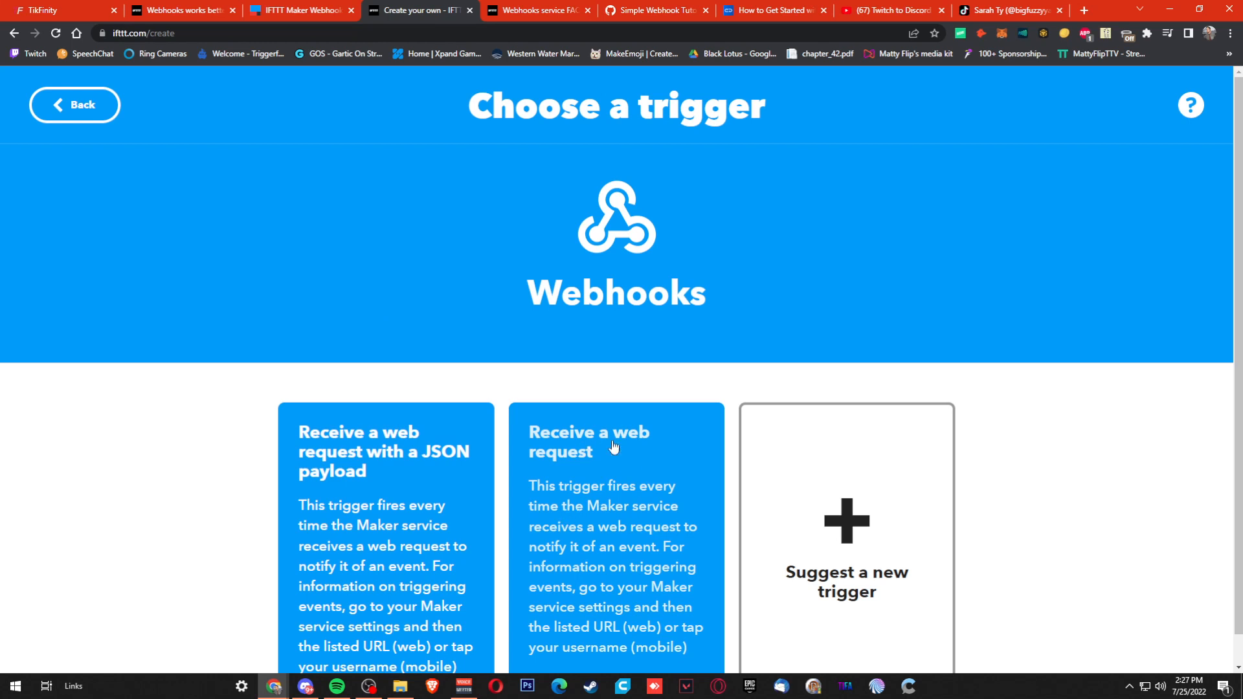
scroll(590, 340, "down", 1)
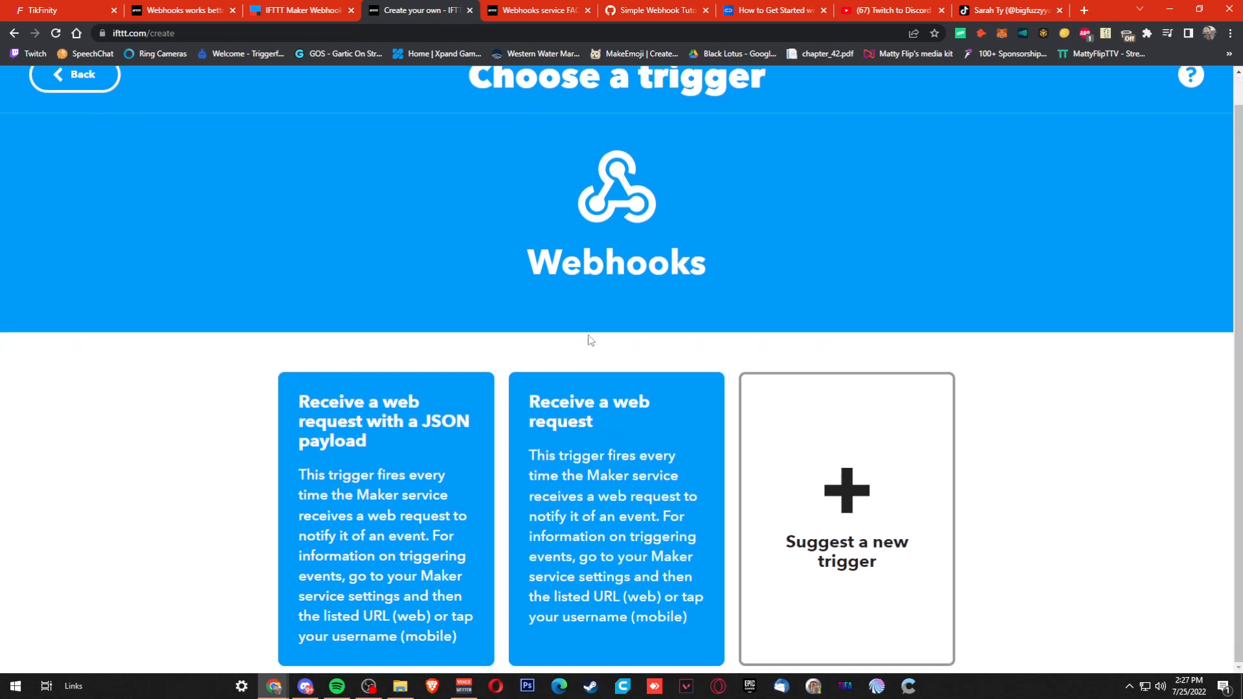
left_click(619, 485)
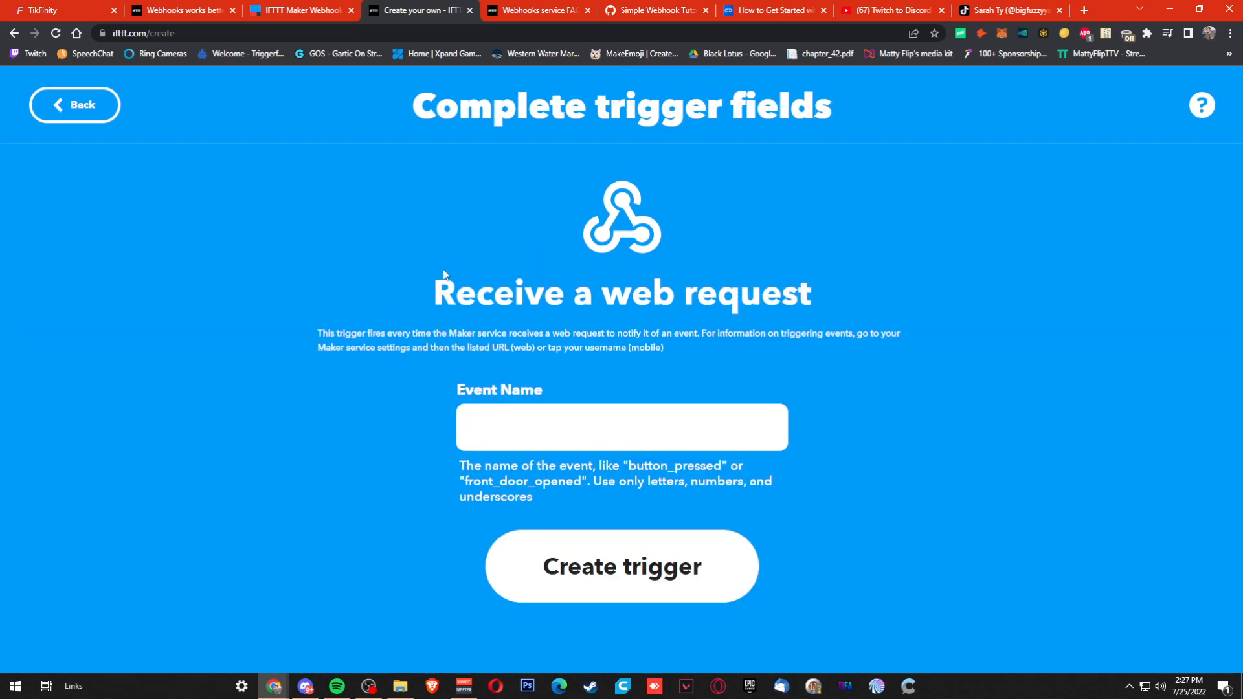
Name the web request event "livehere" and create the trigger.
left_click(667, 422)
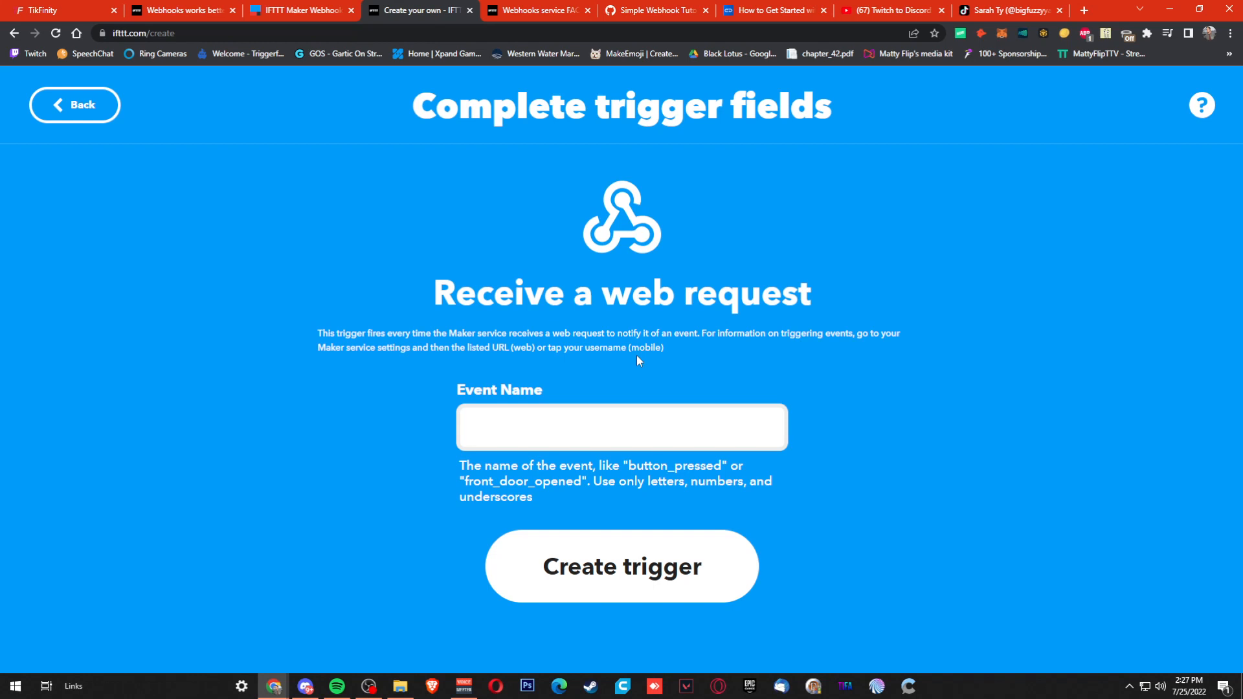
type("livehere")
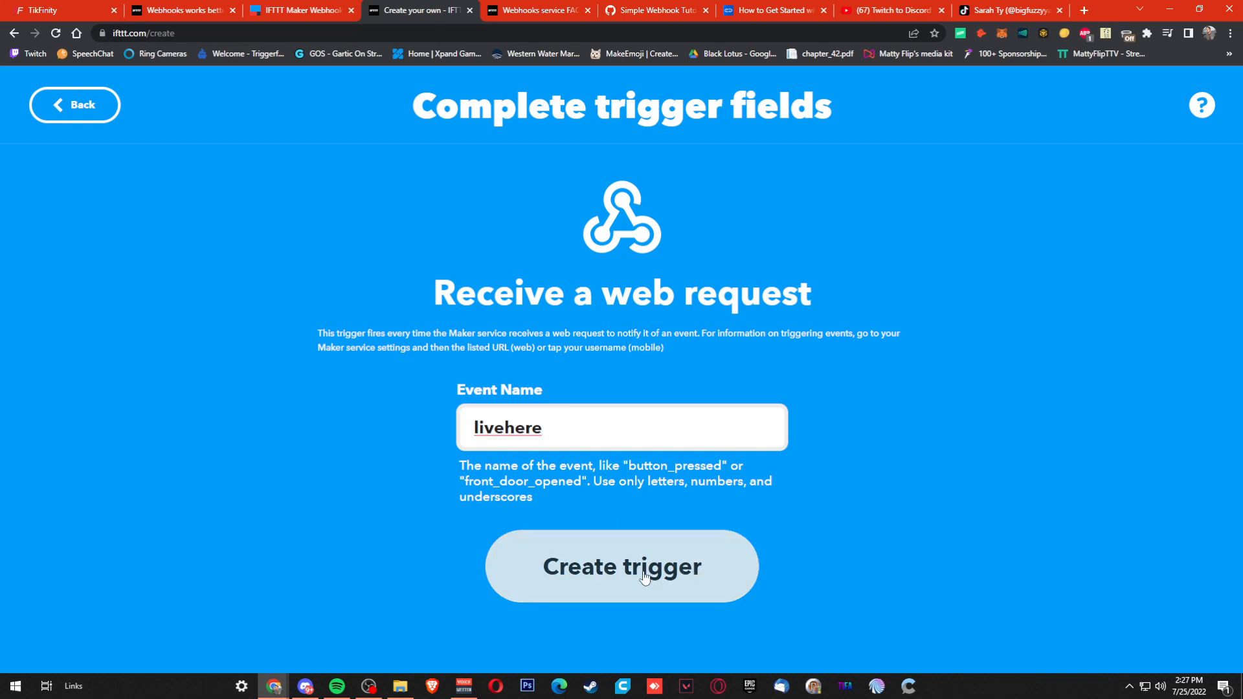
left_click(675, 572)
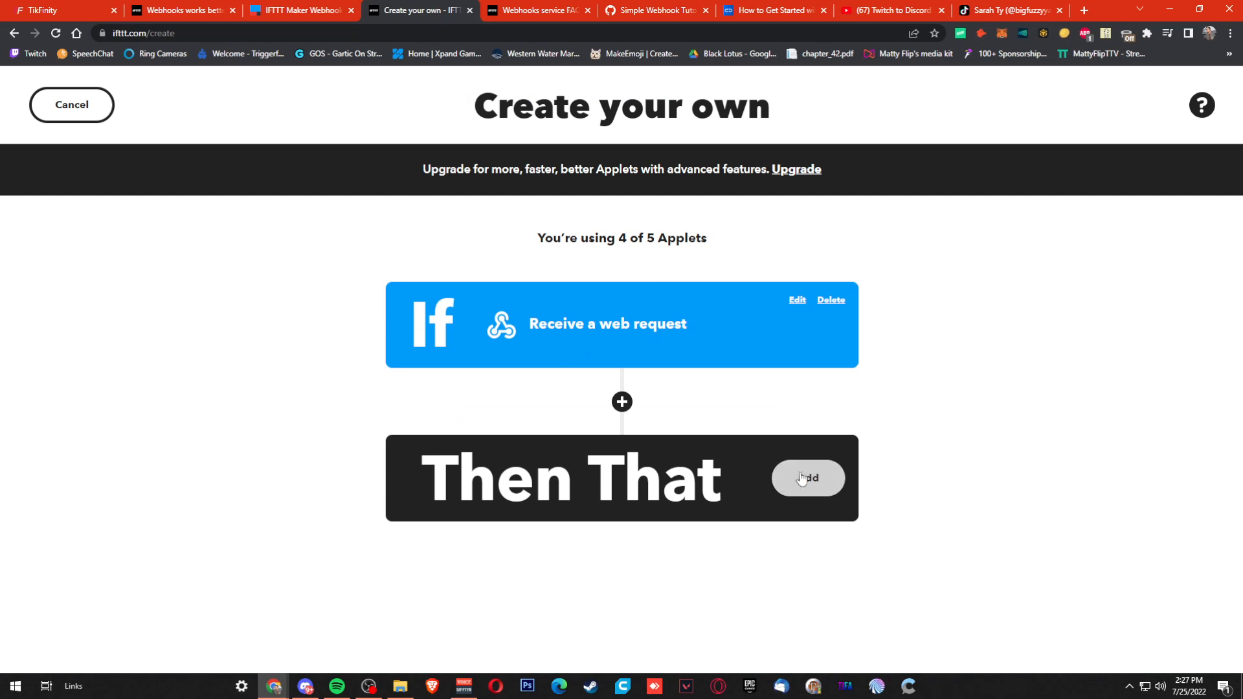
Add Discord's "Post a message to a channel" as the applet's Then That action.
left_click(803, 479)
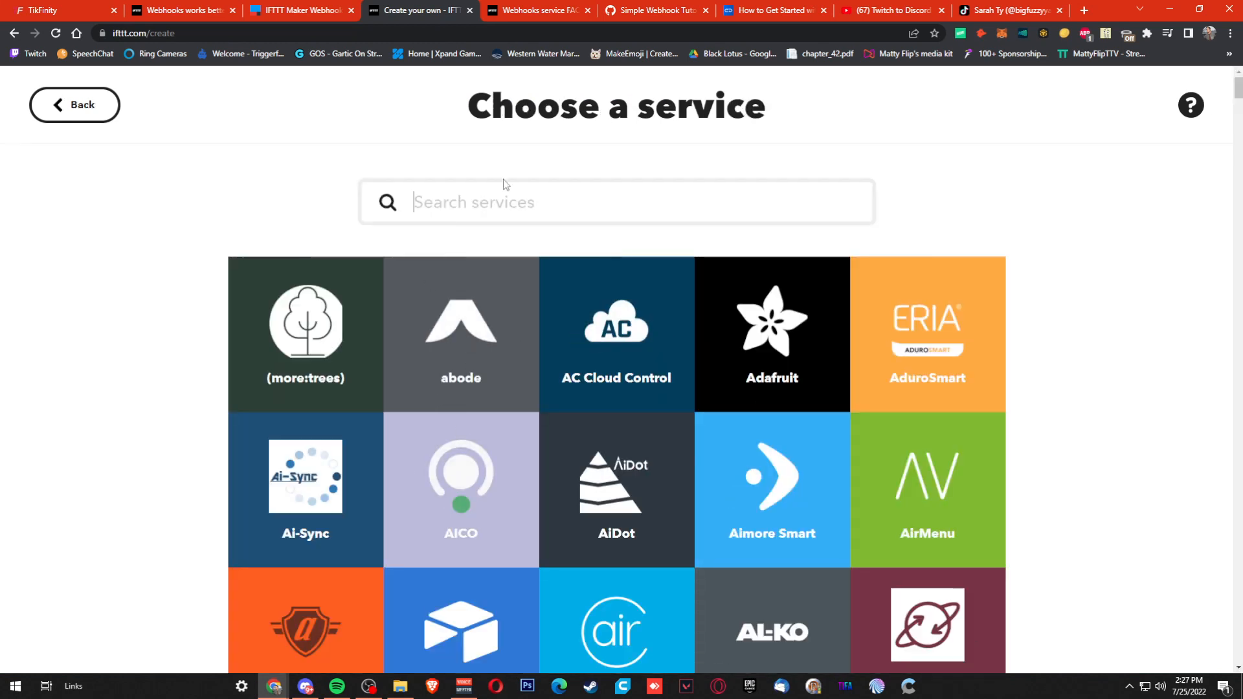
type("di")
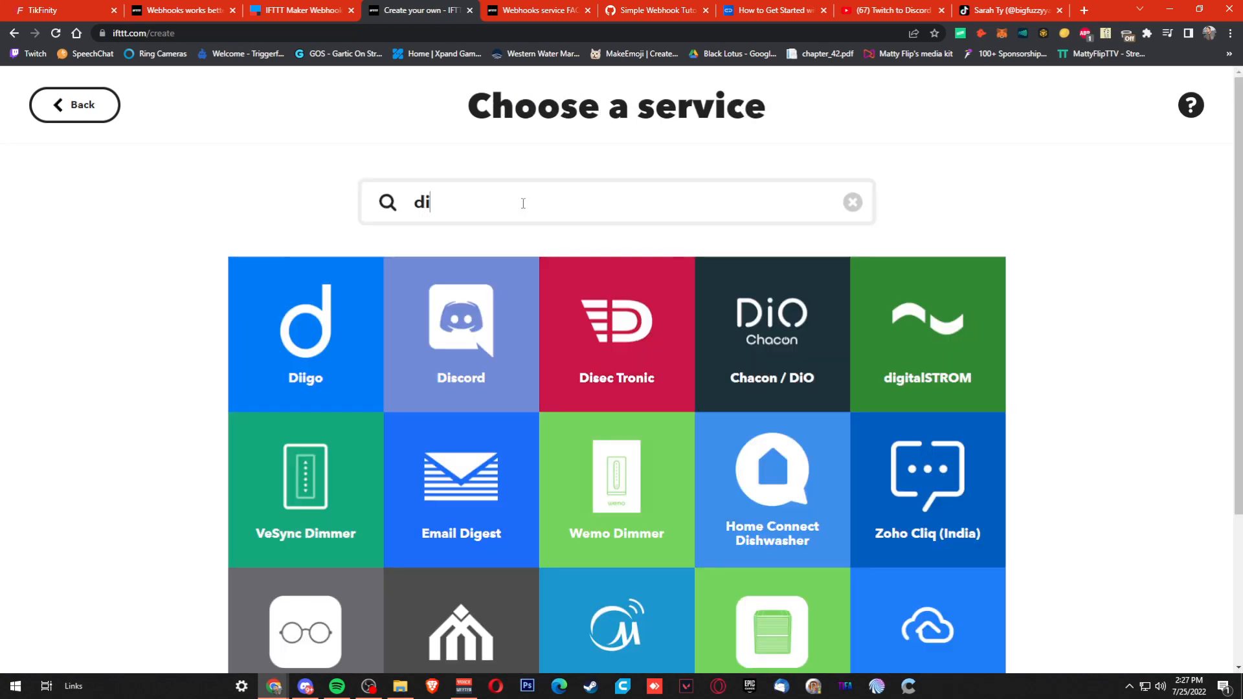
left_click(477, 314)
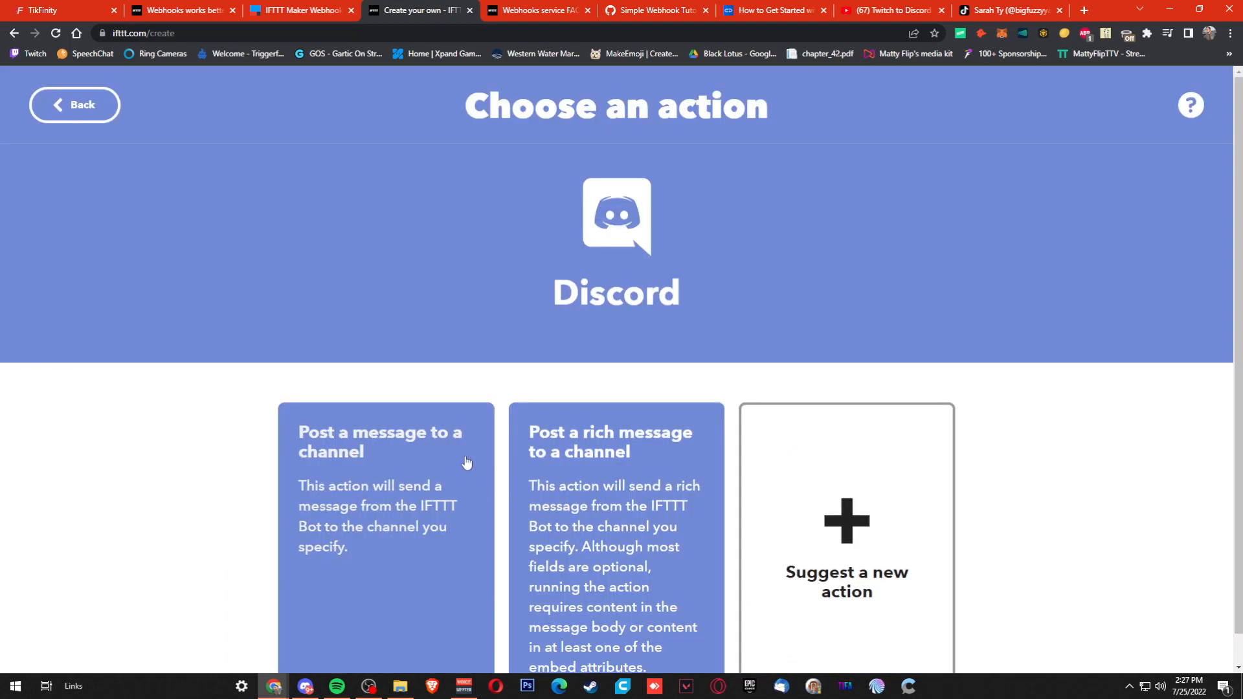
left_click(372, 488)
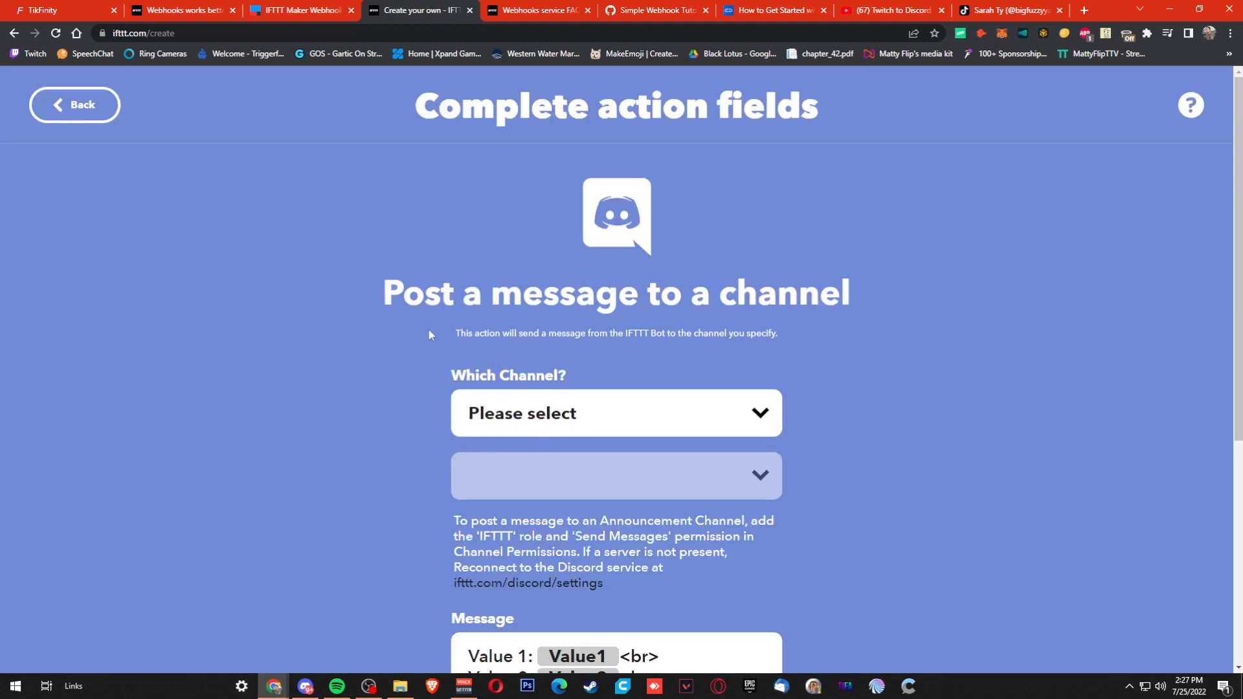
Select the Flip Fam server and its going-on-air channel as the destination for the Discord message.
scroll(693, 295, "down", 3)
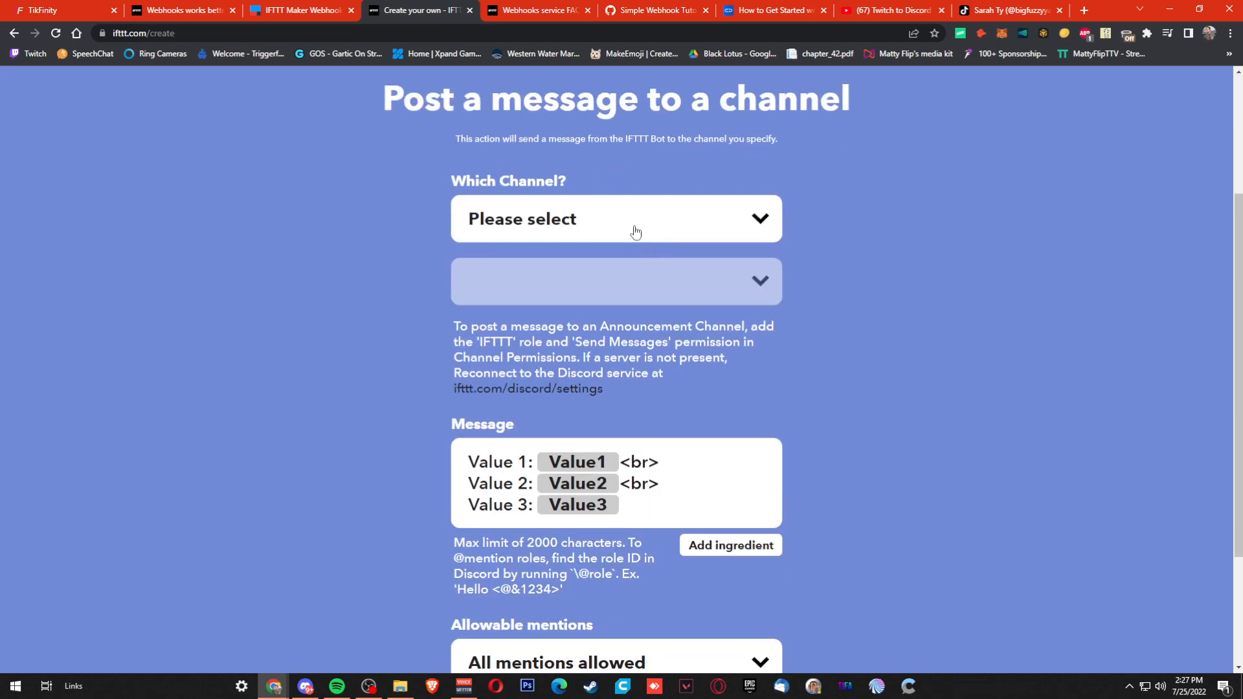
left_click(561, 226)
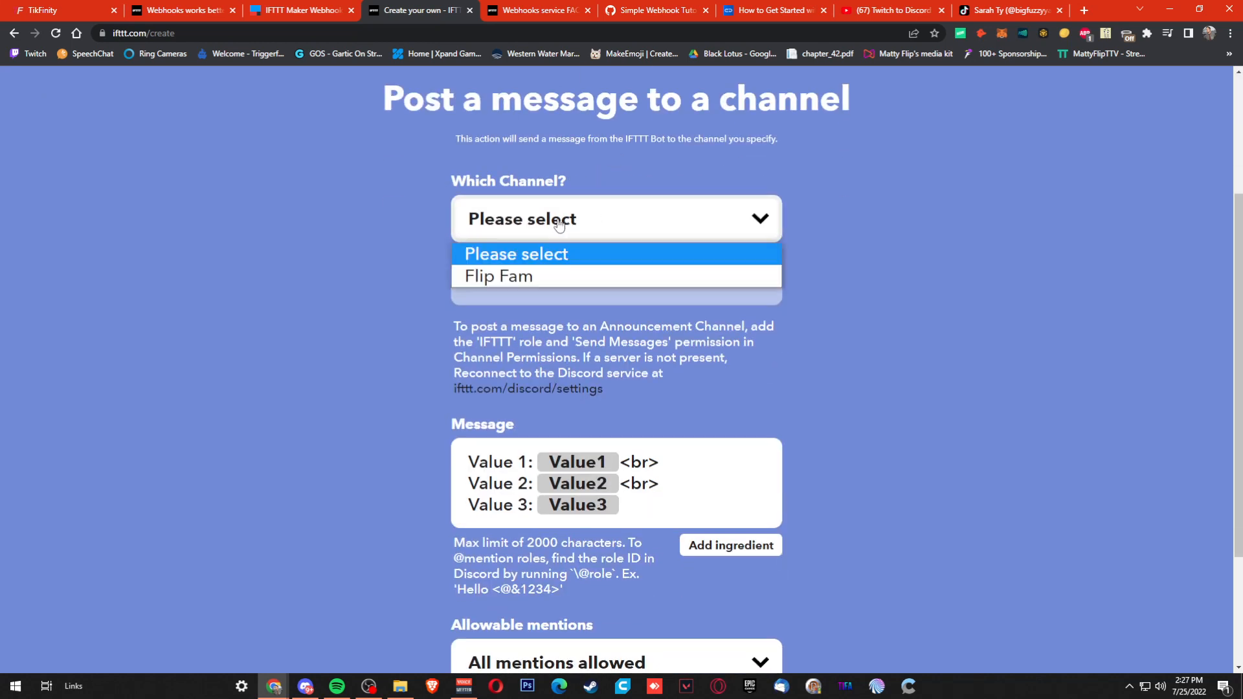
left_click(507, 279)
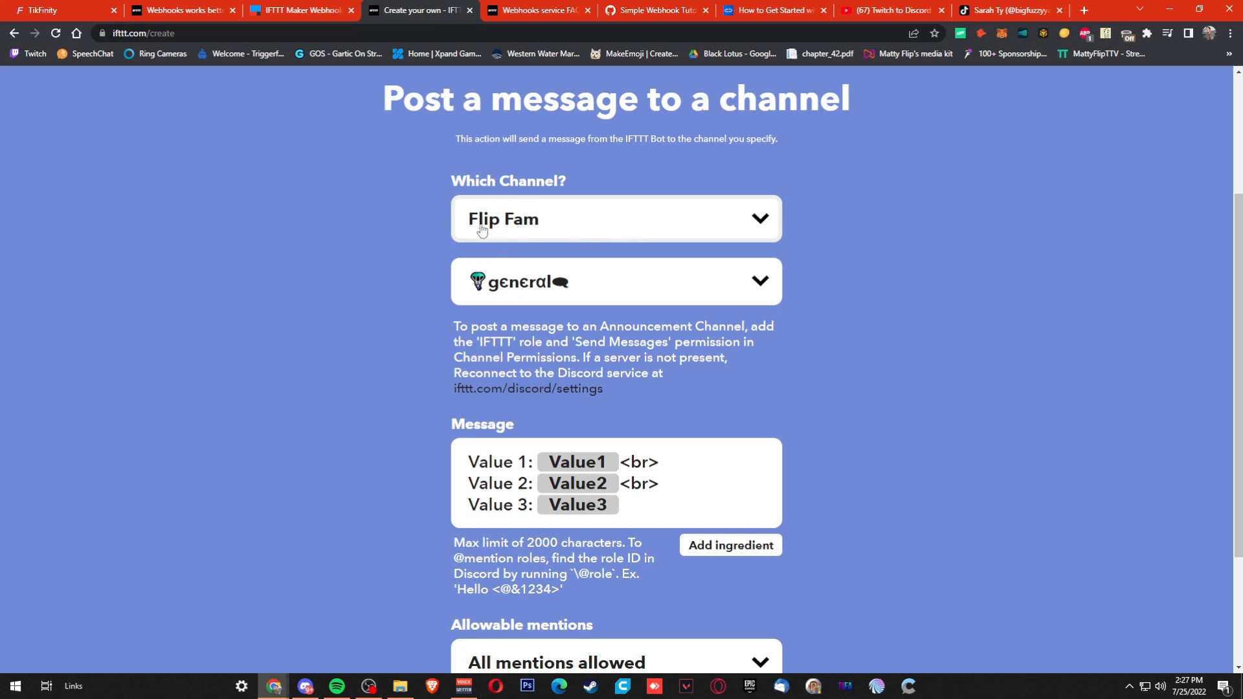
left_click(617, 282)
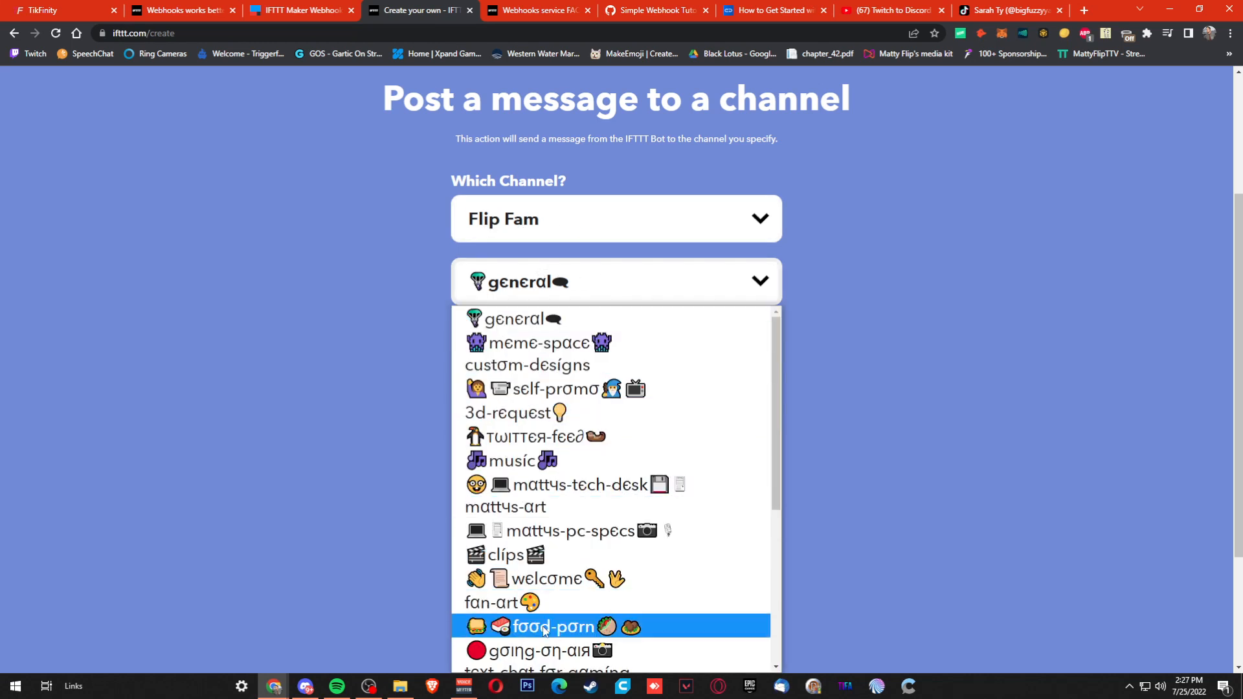
left_click(551, 650)
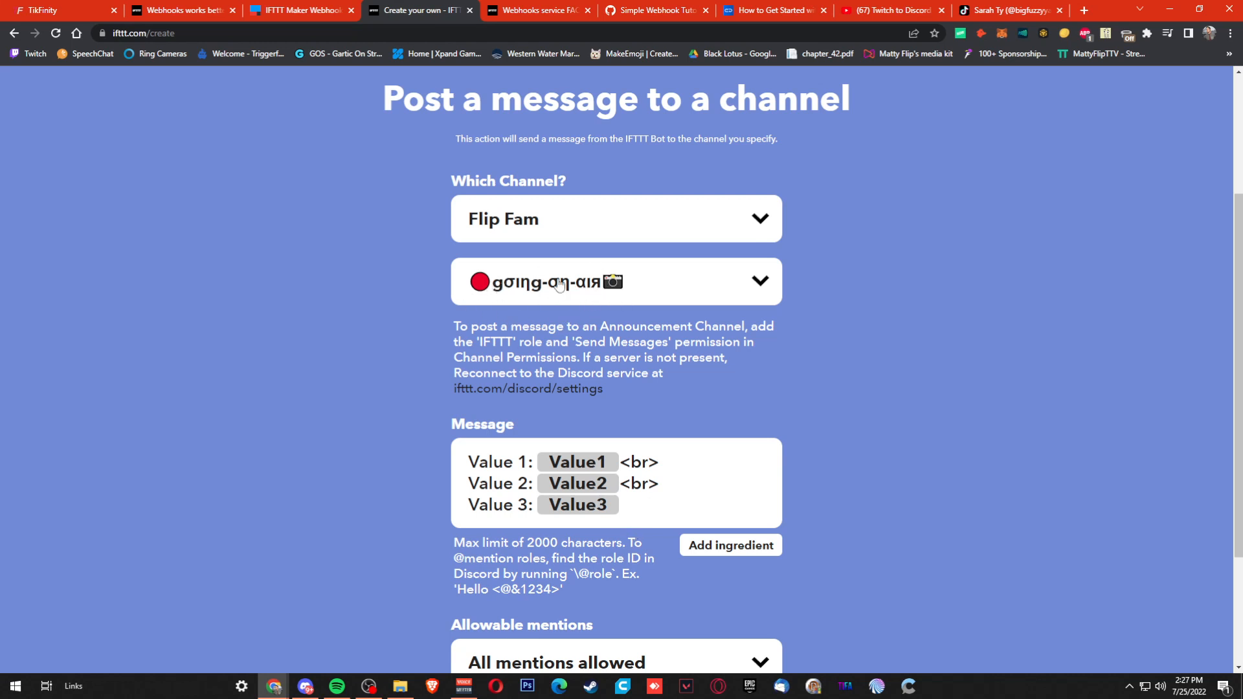
Replace the default message content with "I AM LIVE ON TIKTOK".
left_click_drag(618, 507, 432, 433)
key("BackSpace")
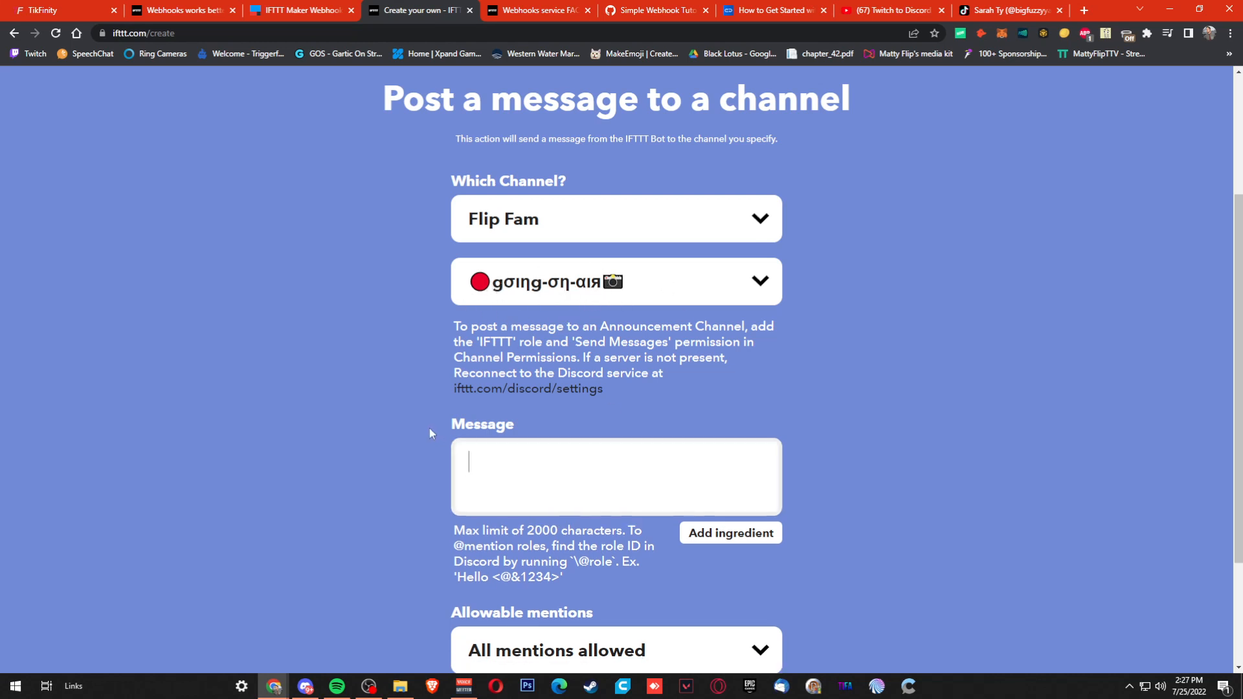
type("I AM LIVE ON T")
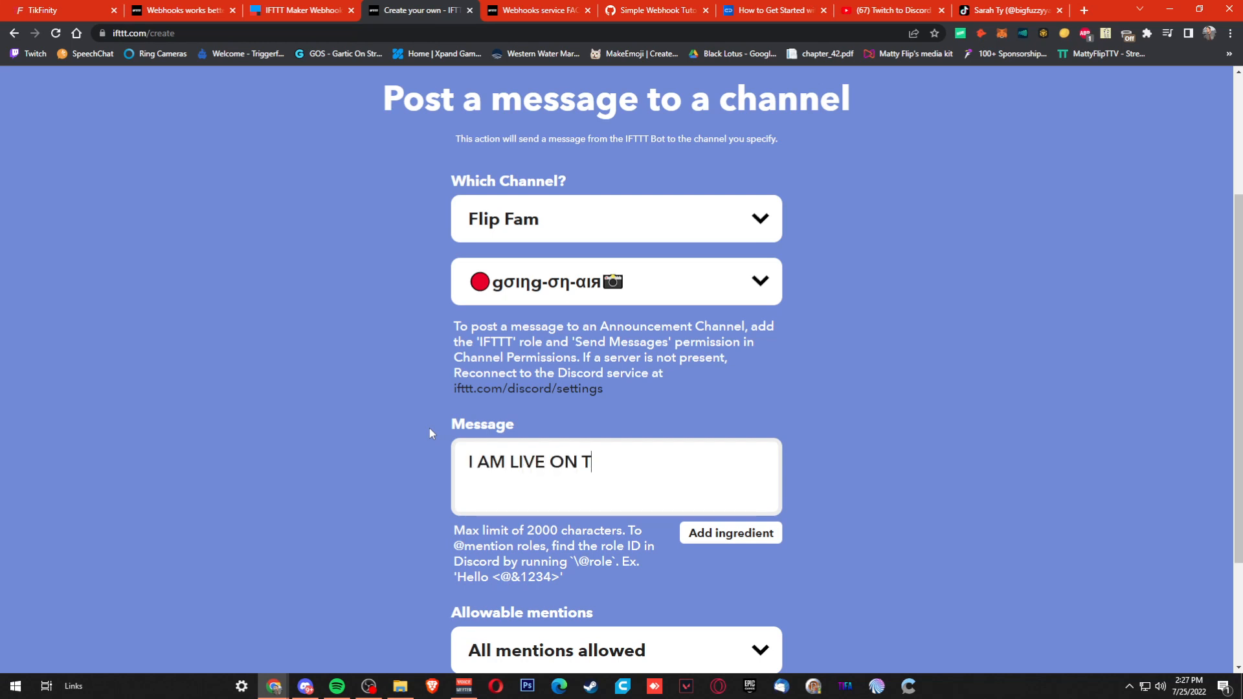
type("IKTOK")
scroll(432, 433, "down", 3)
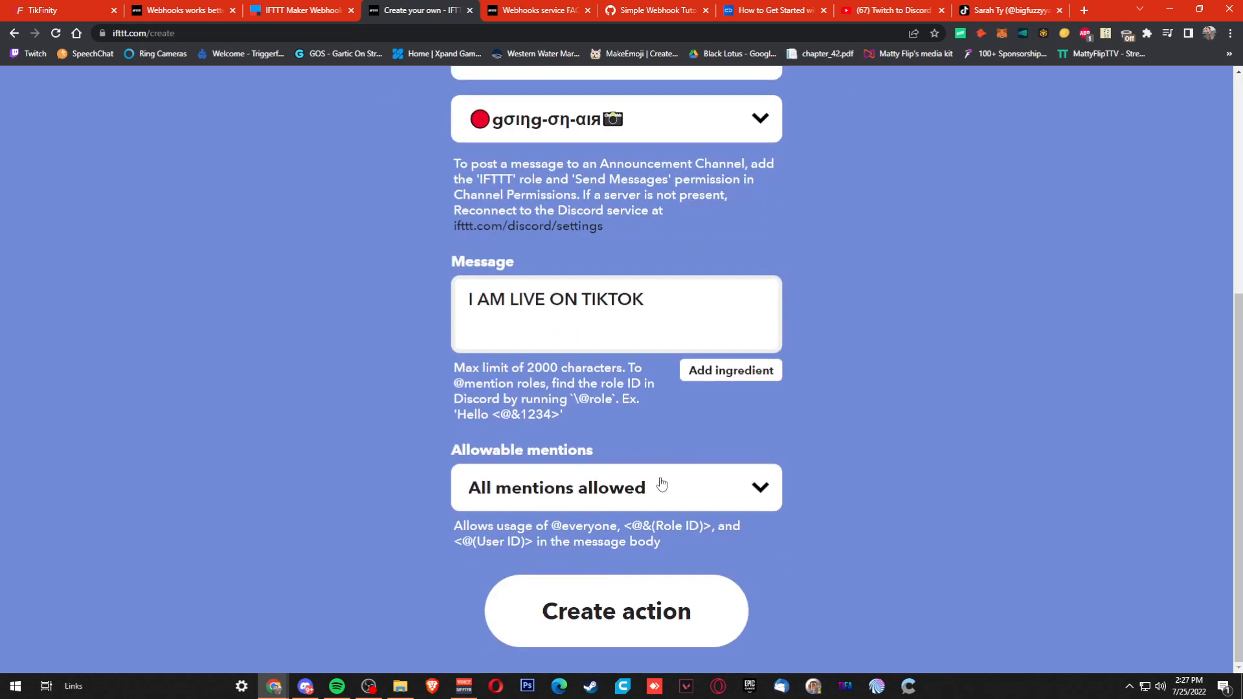
type("@everyon")
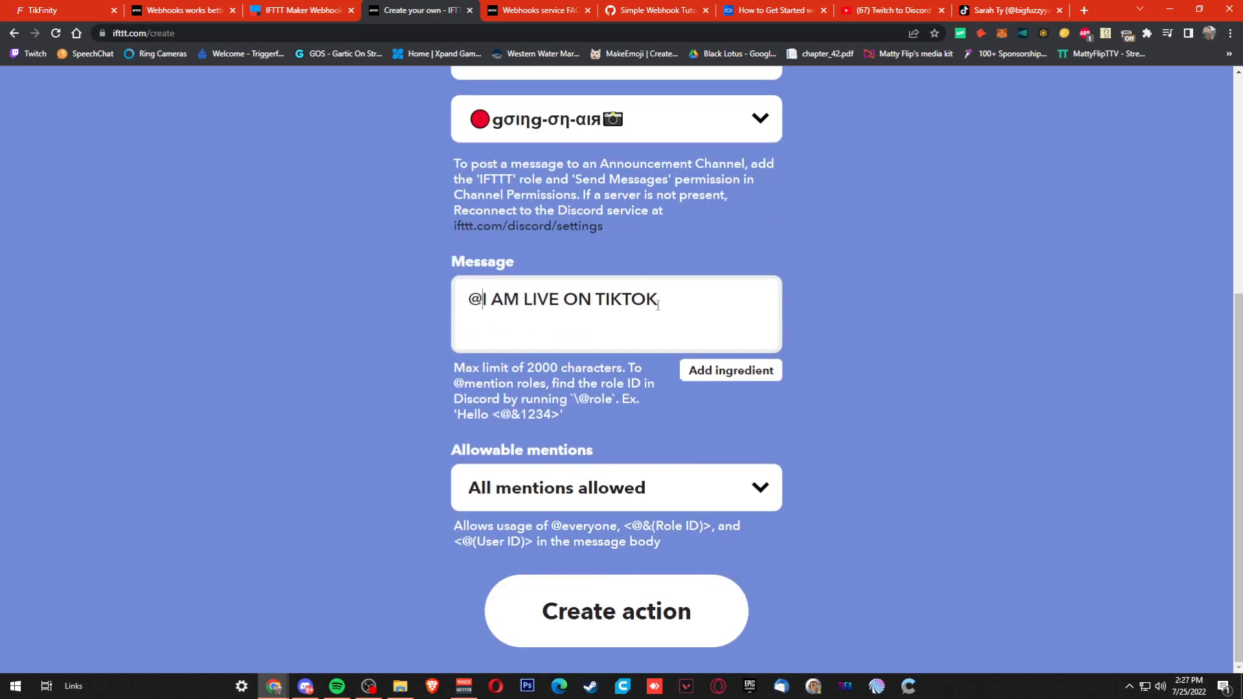
type("e")
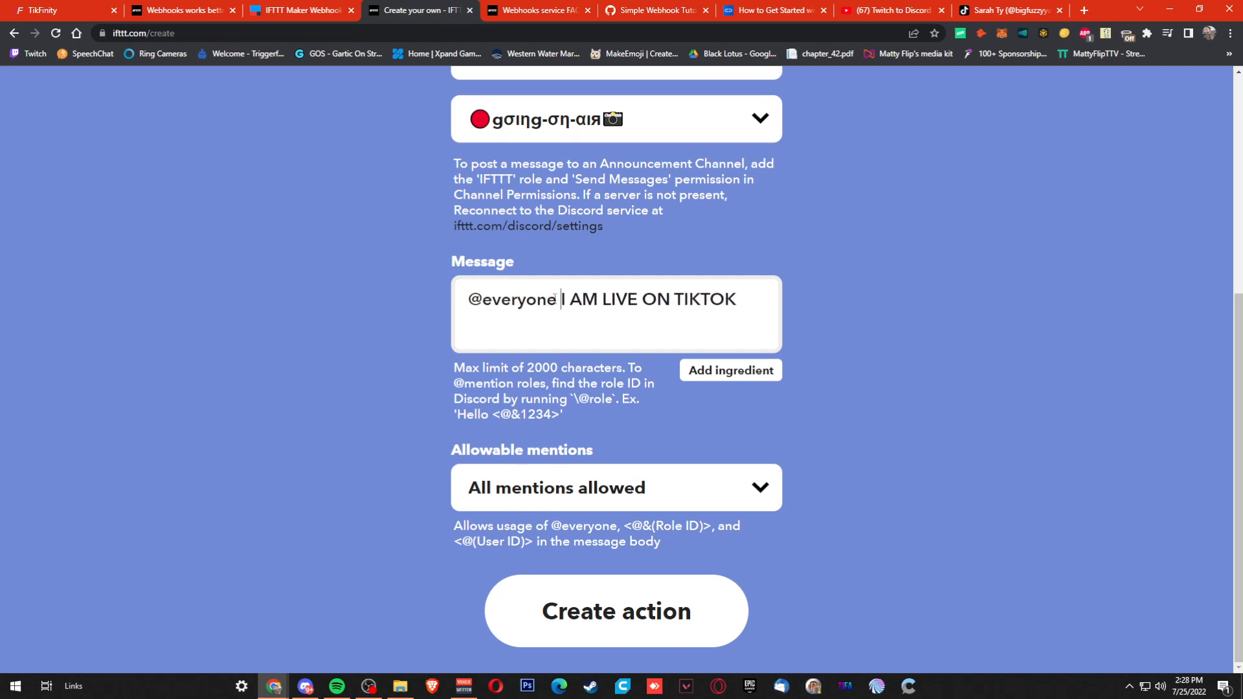
left_click(550, 493)
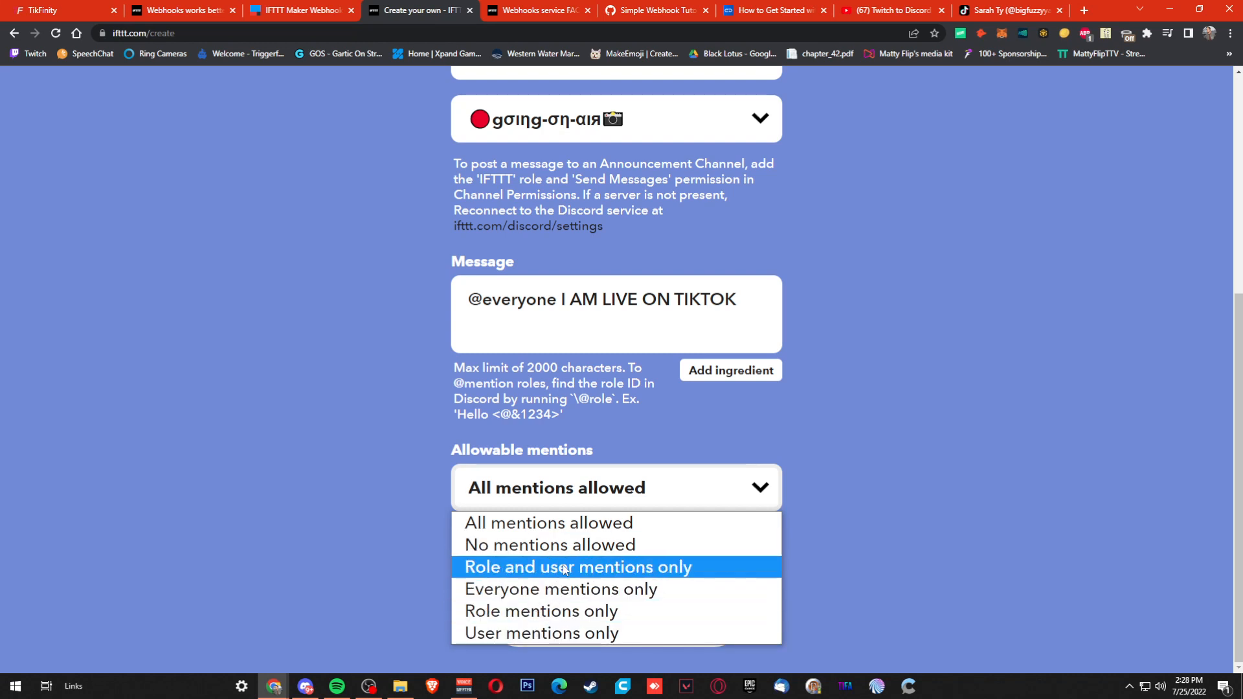
left_click(557, 300)
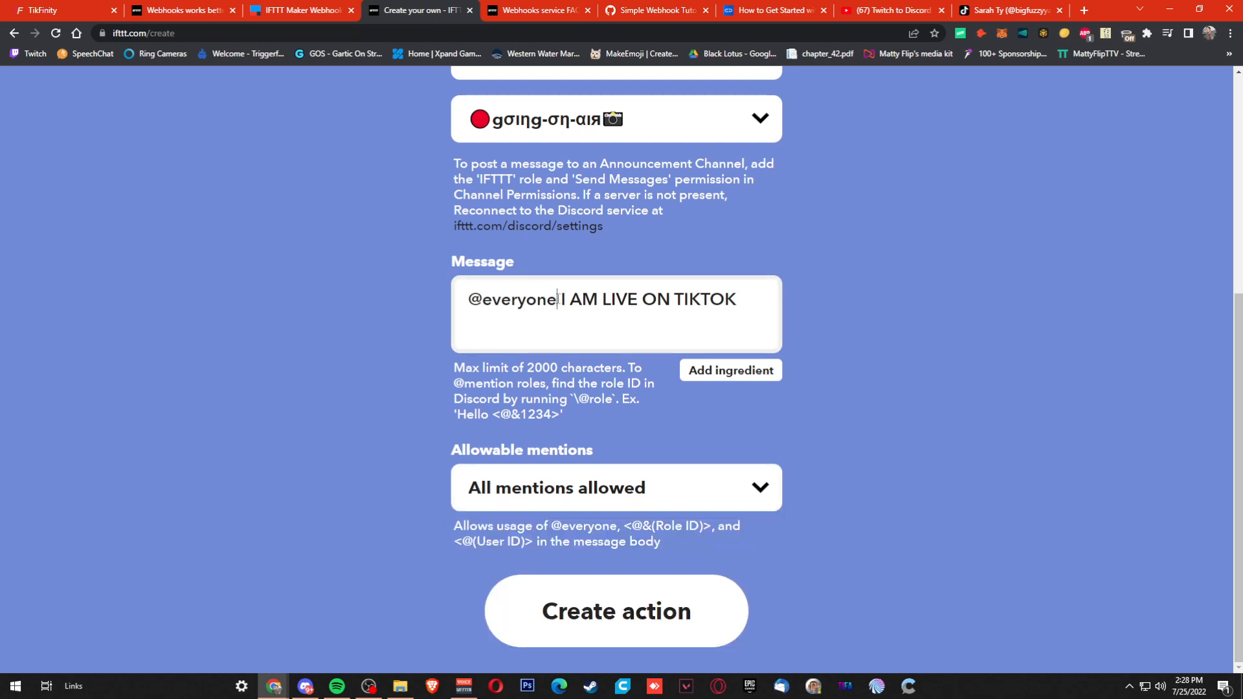
left_click_drag(566, 300, 345, 298)
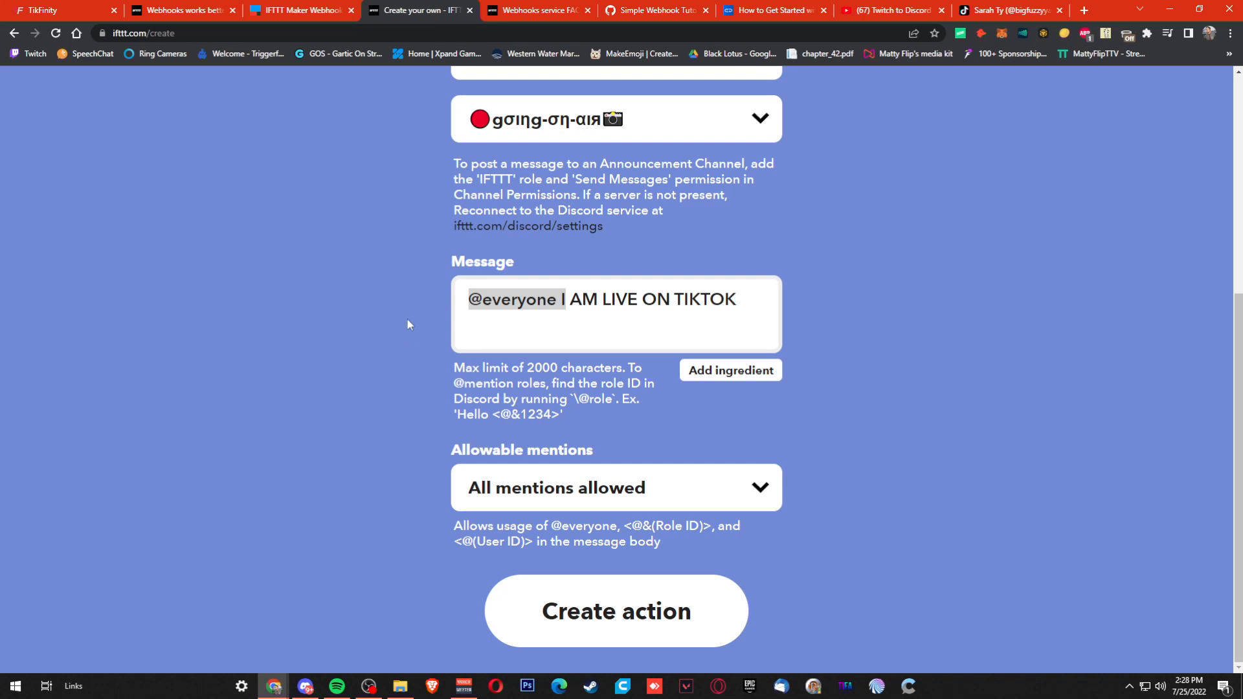
type("I")
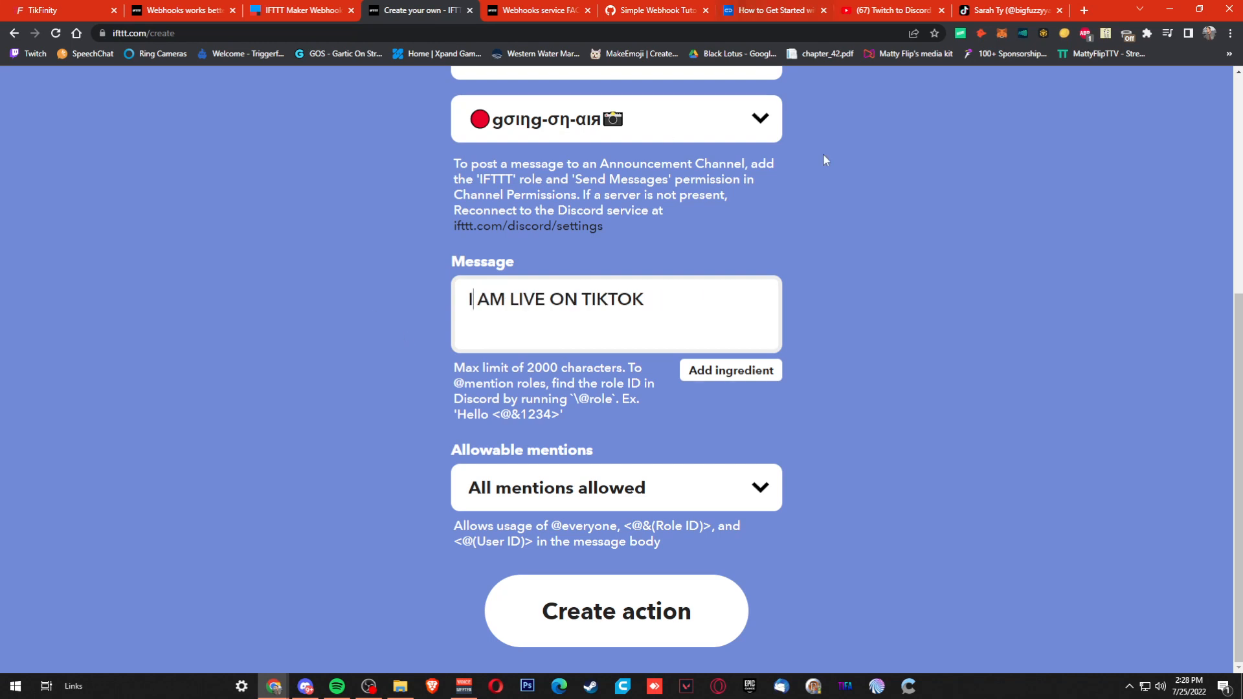
left_click(939, 408)
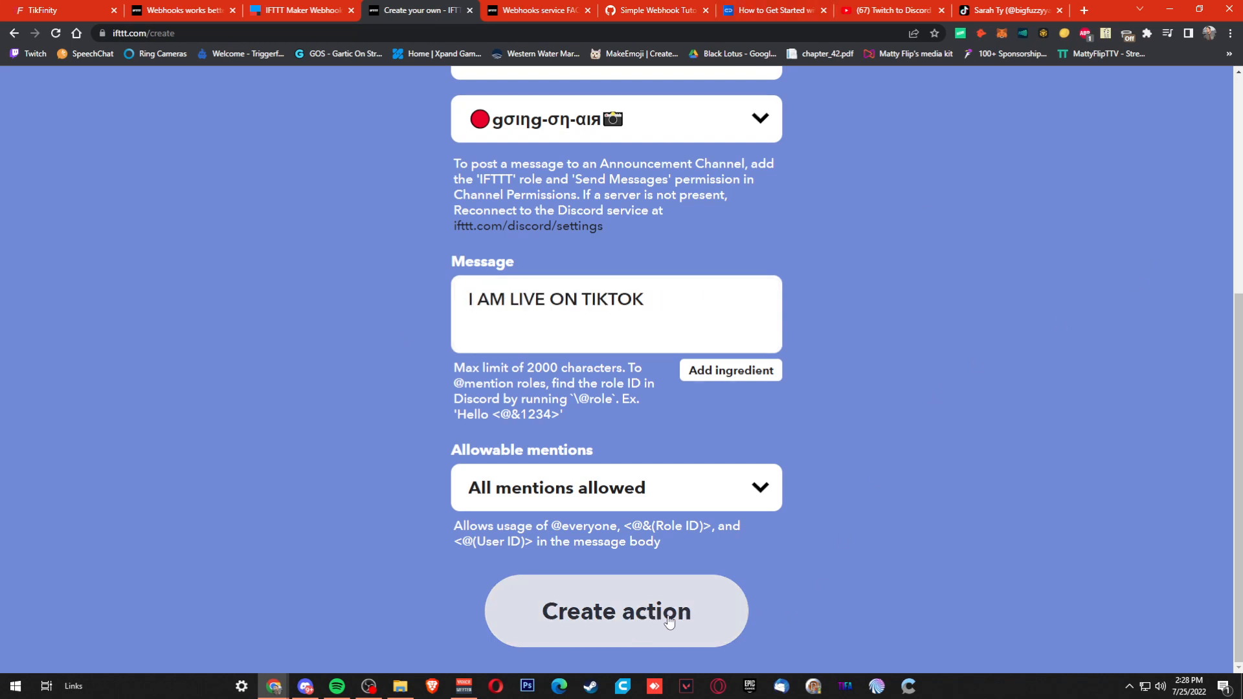
Create the Discord action and finish the applet with its suggested title and run notifications off.
left_click(627, 612)
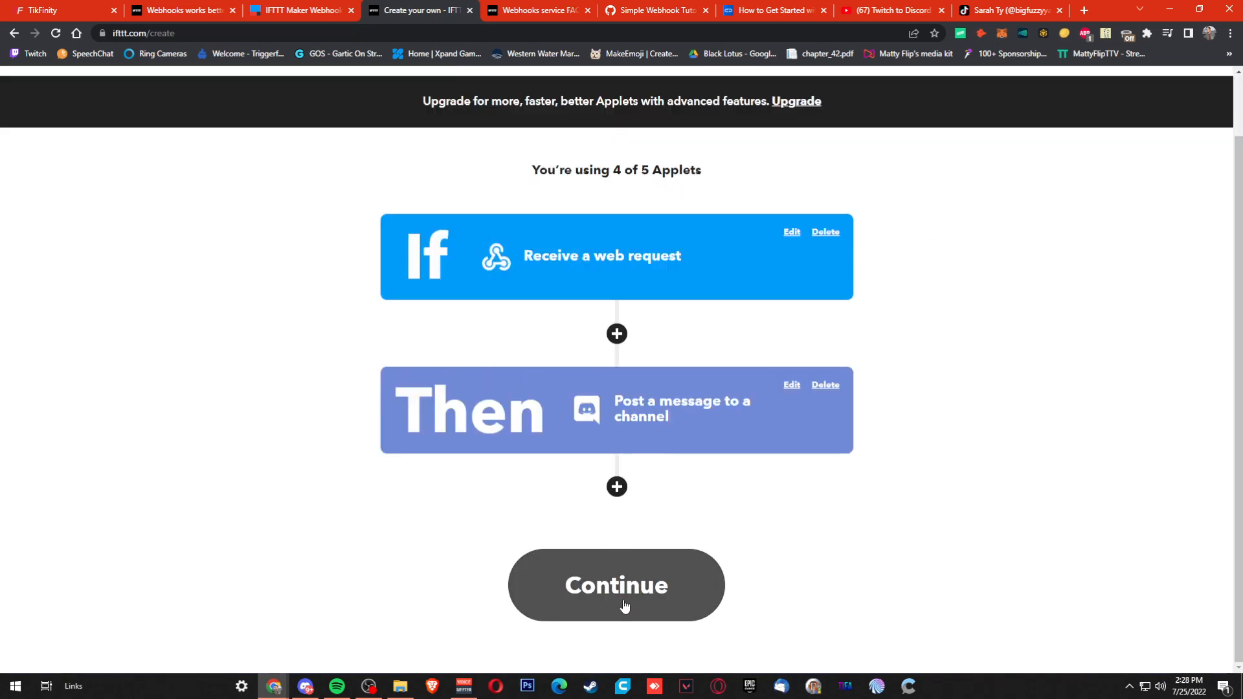
left_click(625, 593)
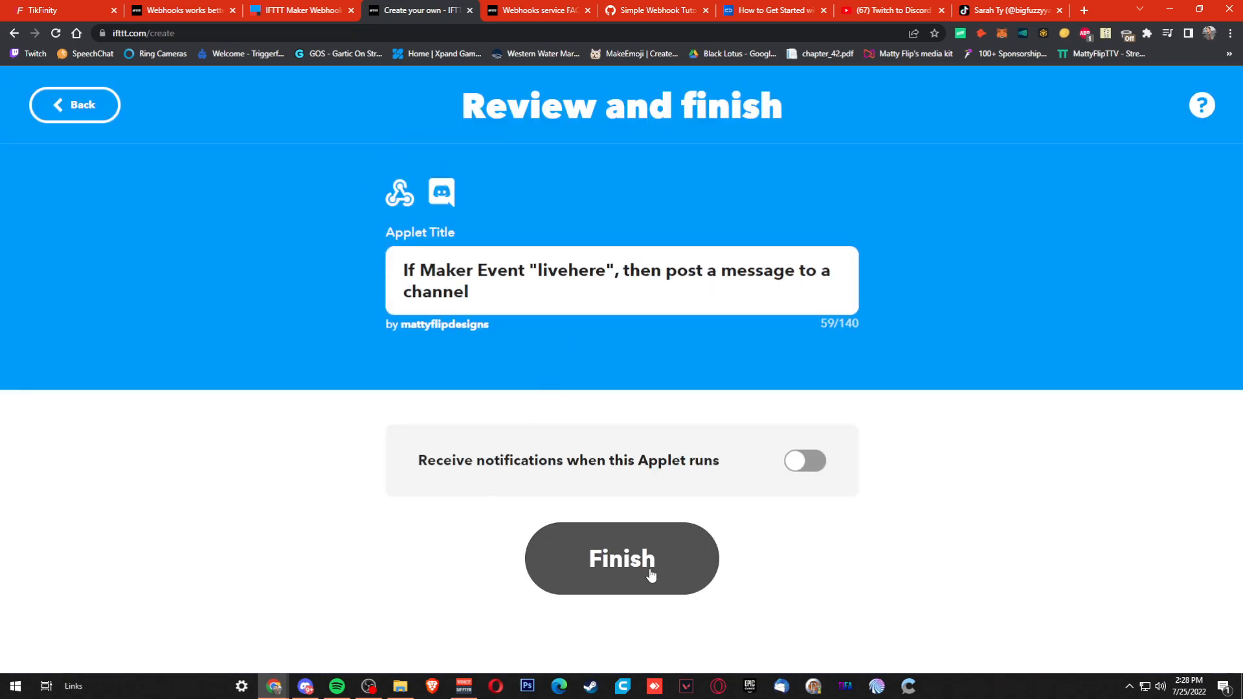
left_click(619, 557)
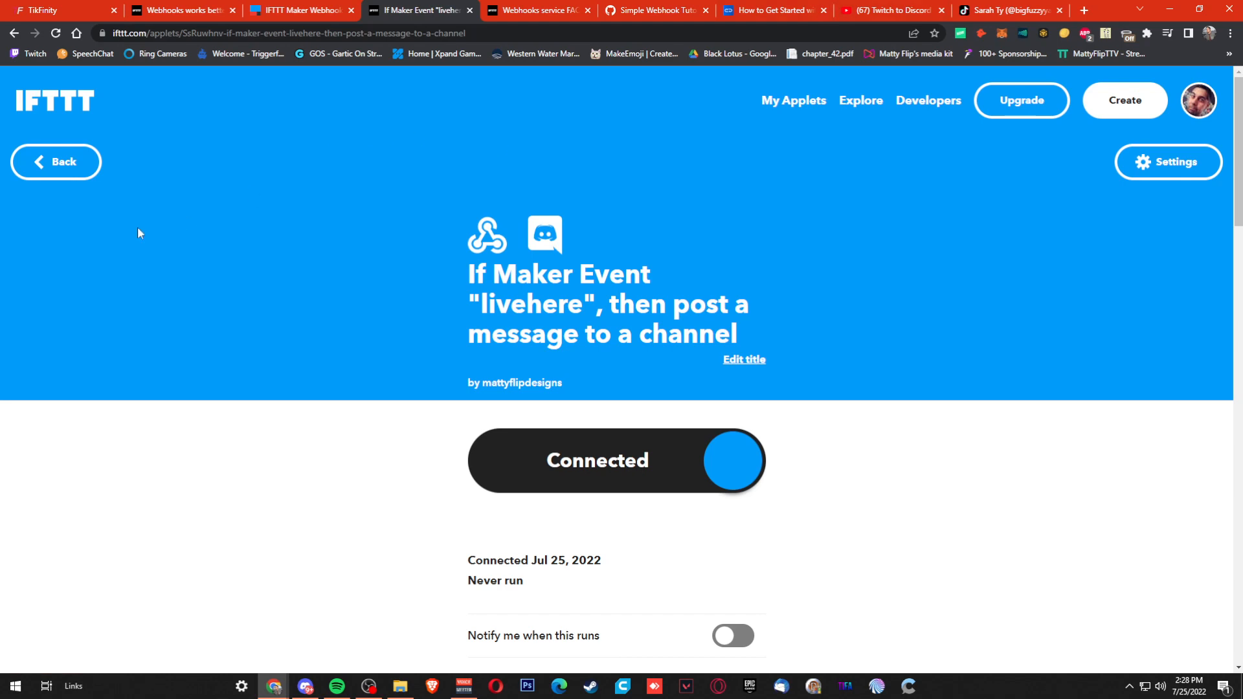
scroll(673, 310, "down", 3)
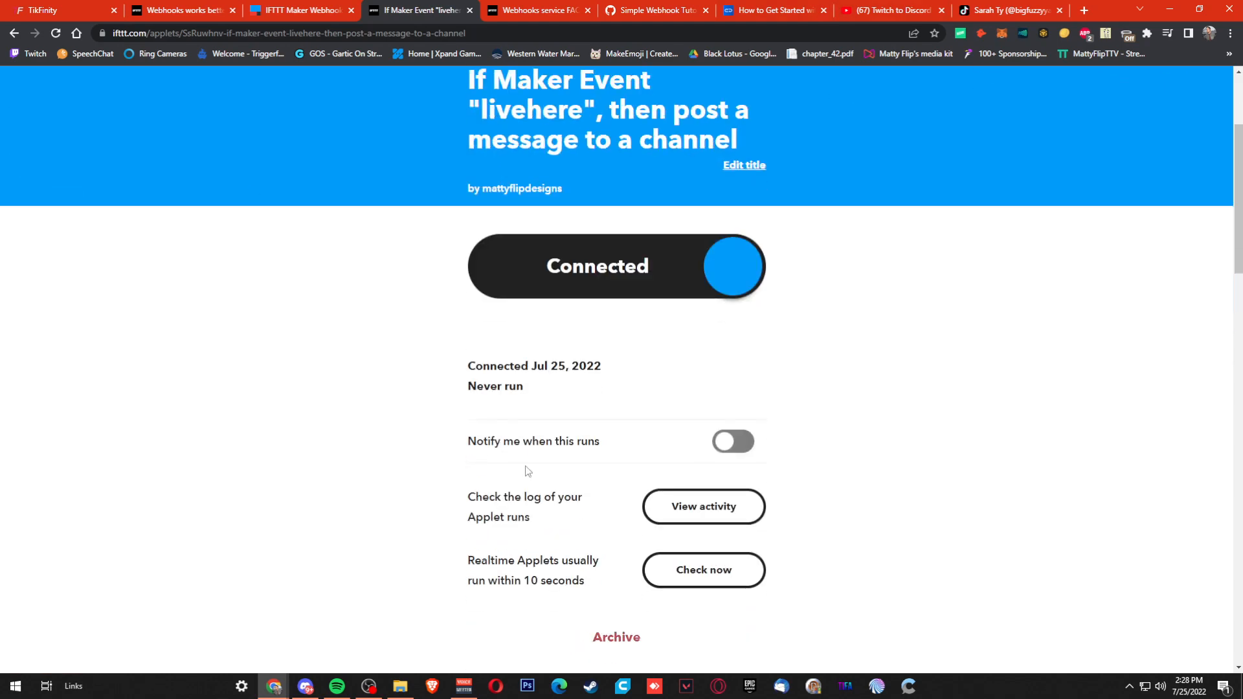
scroll(467, 207, "up", 3)
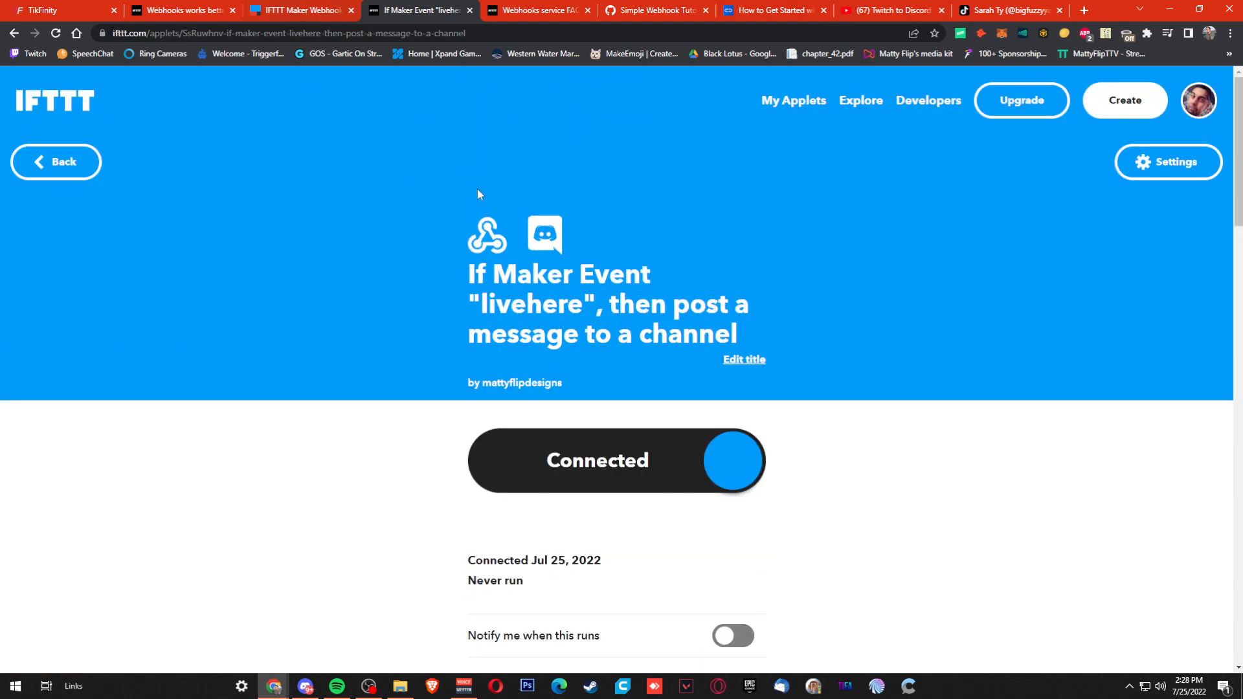
Go back to the Webhooks integrations page and open the service's documentation.
left_click(174, 17)
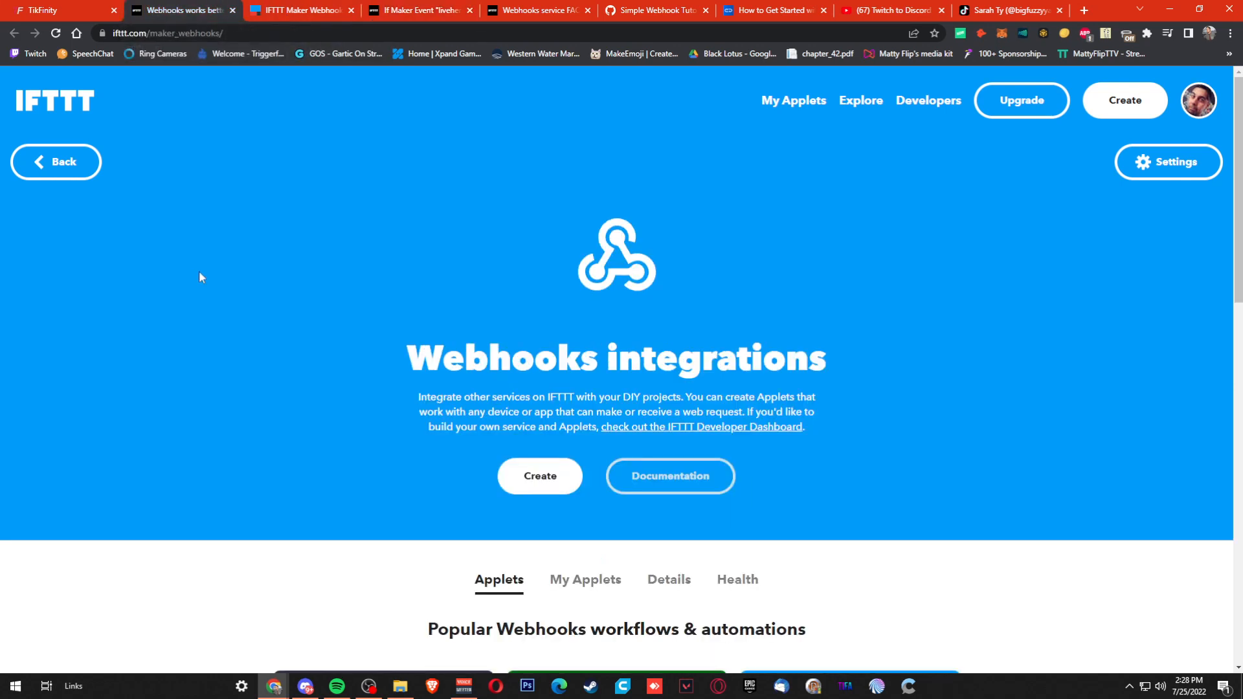
left_click(167, 36)
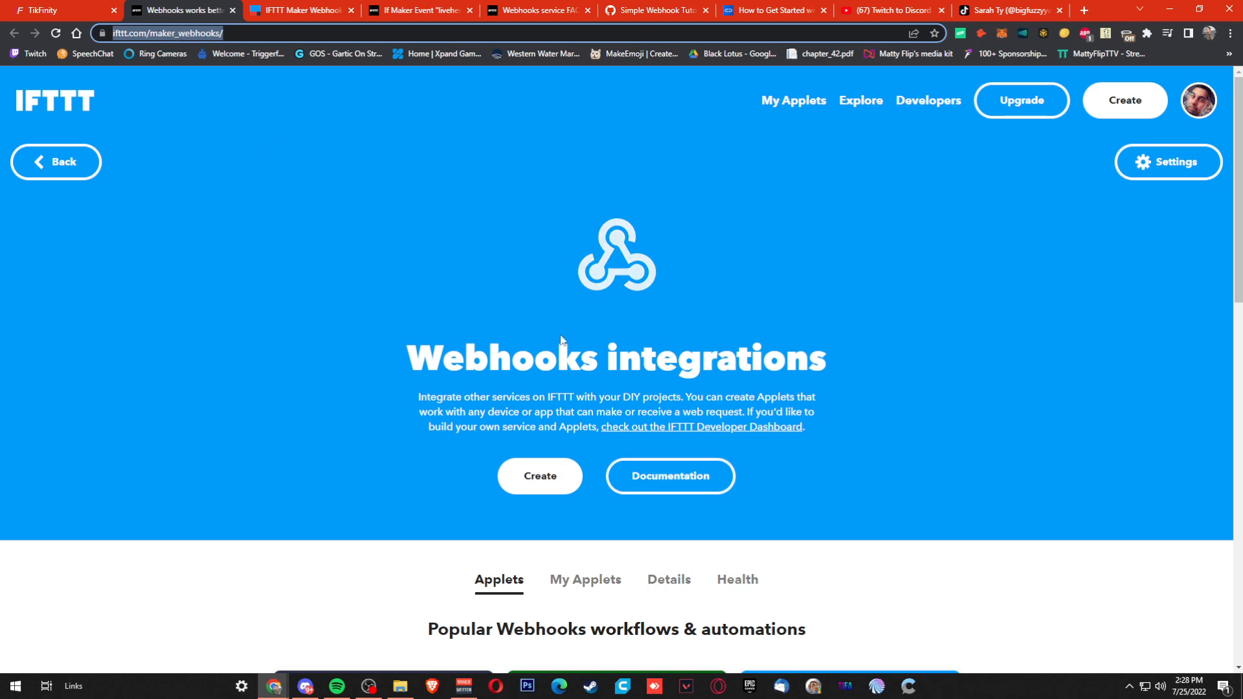
left_click(704, 480)
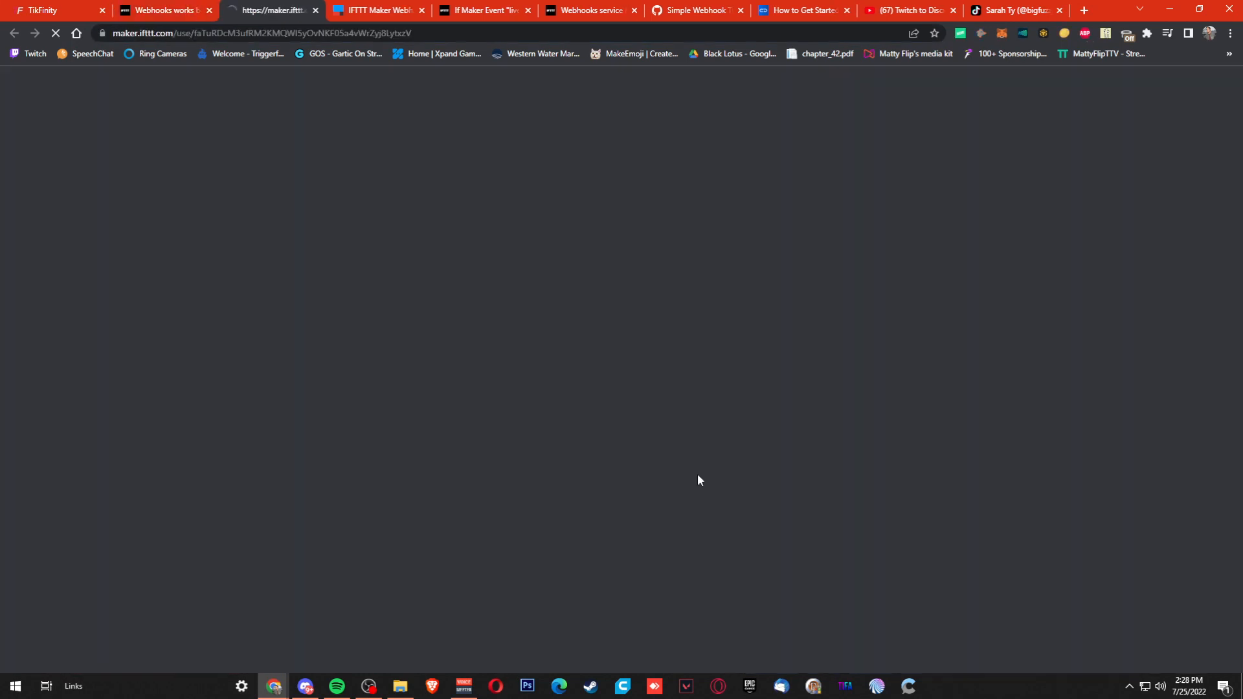
Set the event name in the JSON payload trigger URL to "livenow" and copy the complete URL.
left_click(435, 279)
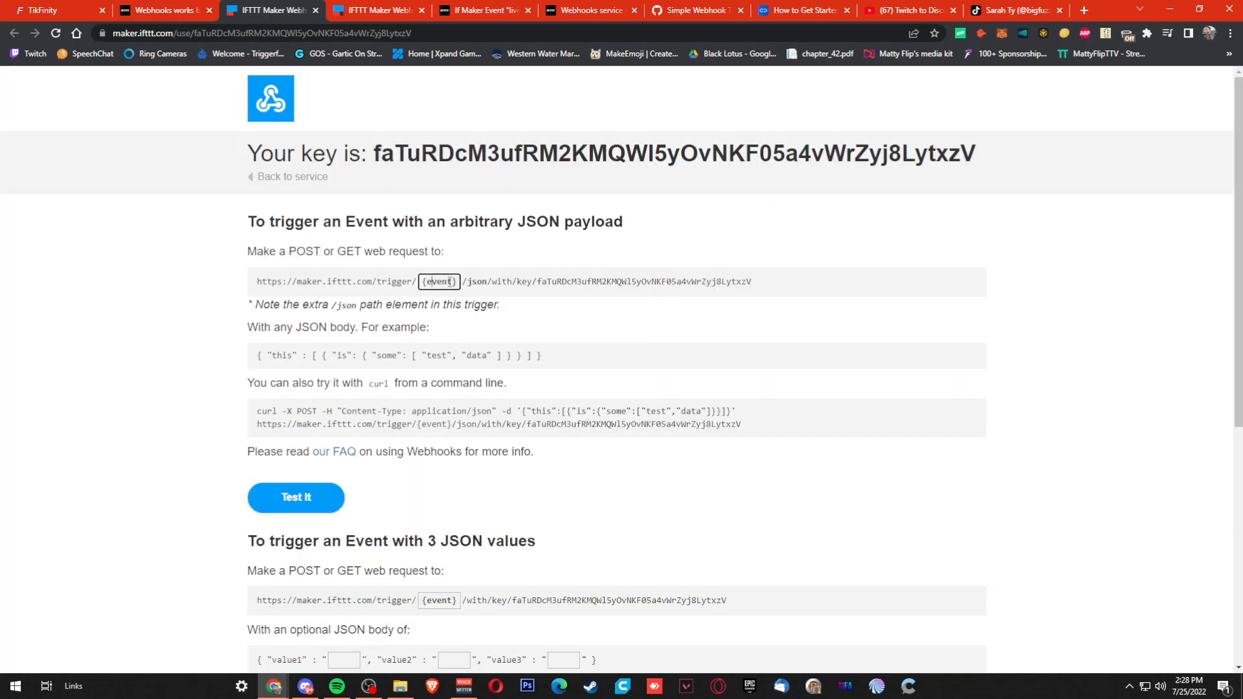
left_click_drag(458, 281, 408, 279)
type("livenow")
left_click(773, 285)
left_click_drag(257, 286, 757, 293)
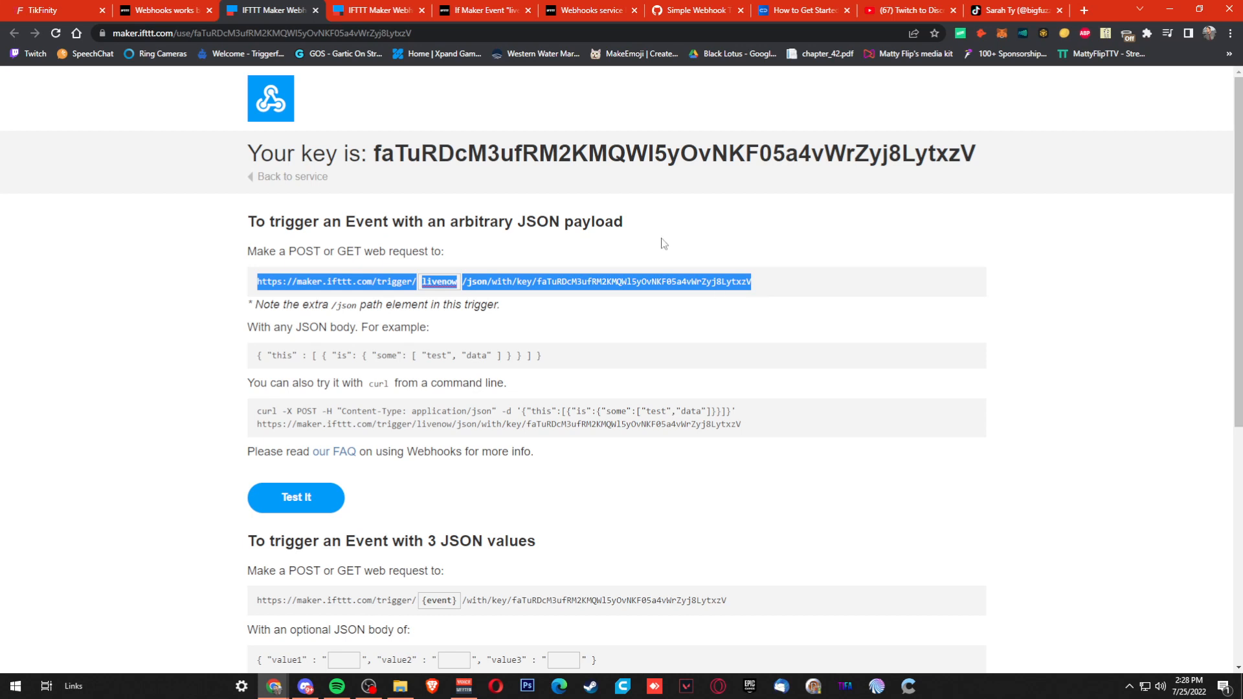
Switch to TikFinity, paste the copied trigger URL with its webhook key into the new action, name it LIVE and save it.
left_click(56, 12)
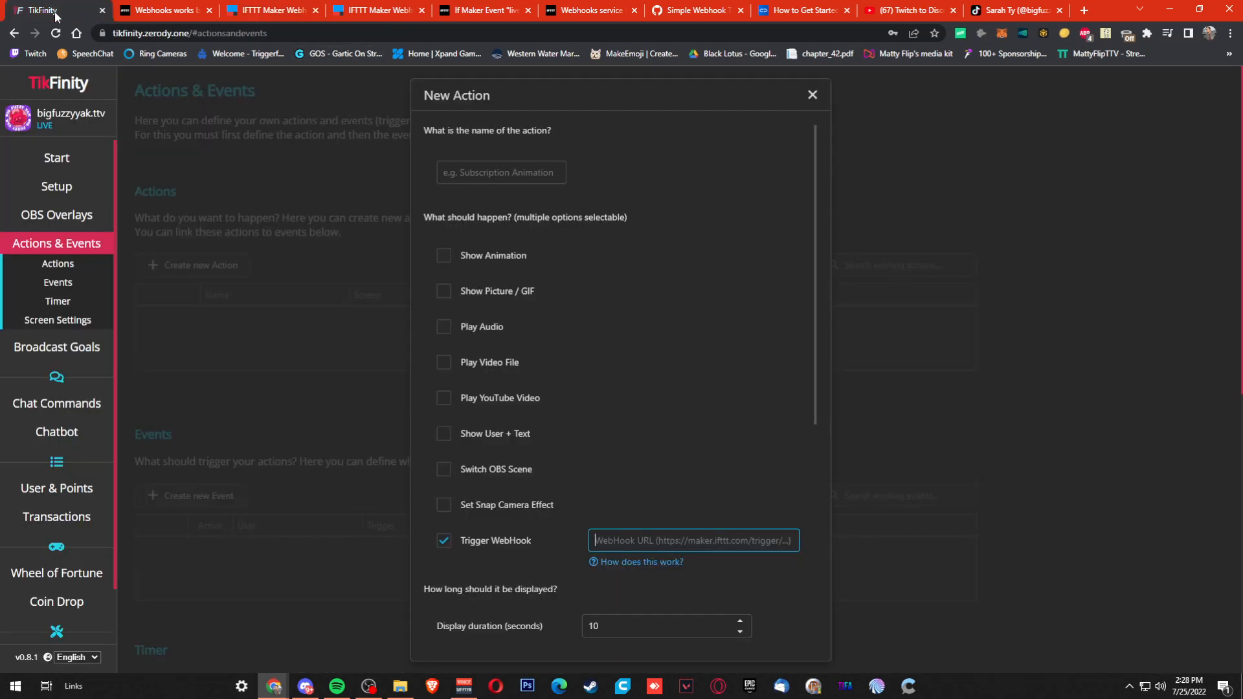
key("ctrl+v")
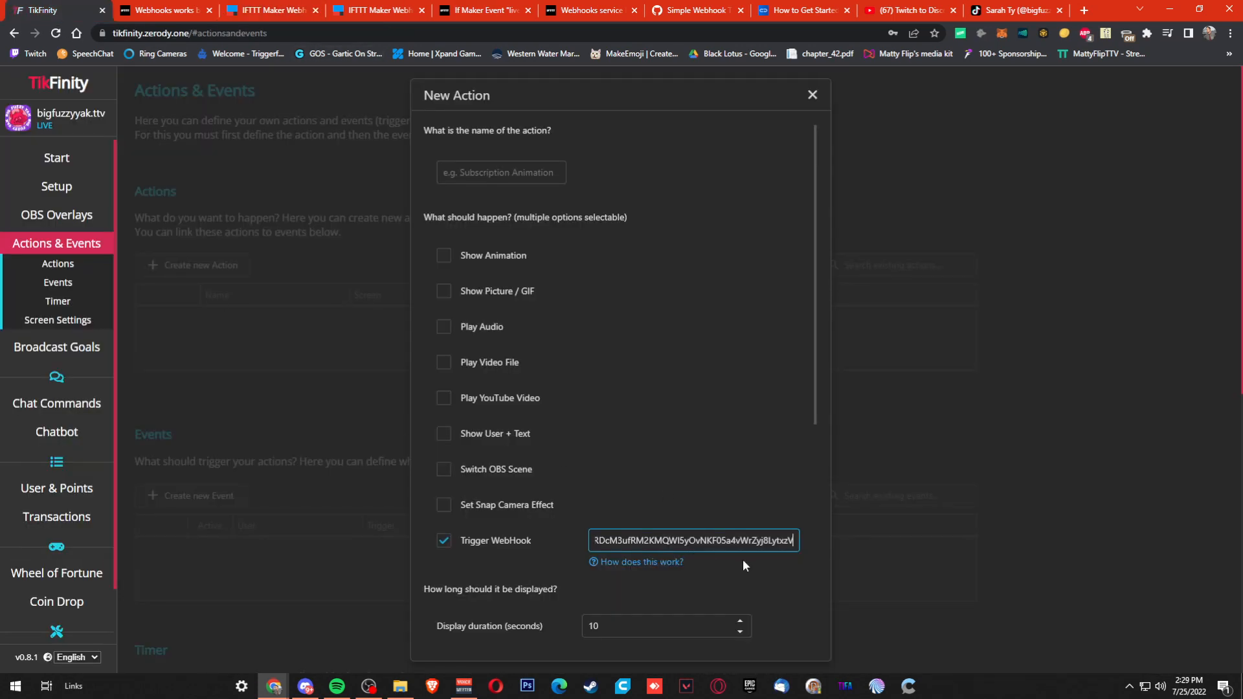
scroll(612, 541, "down", 5)
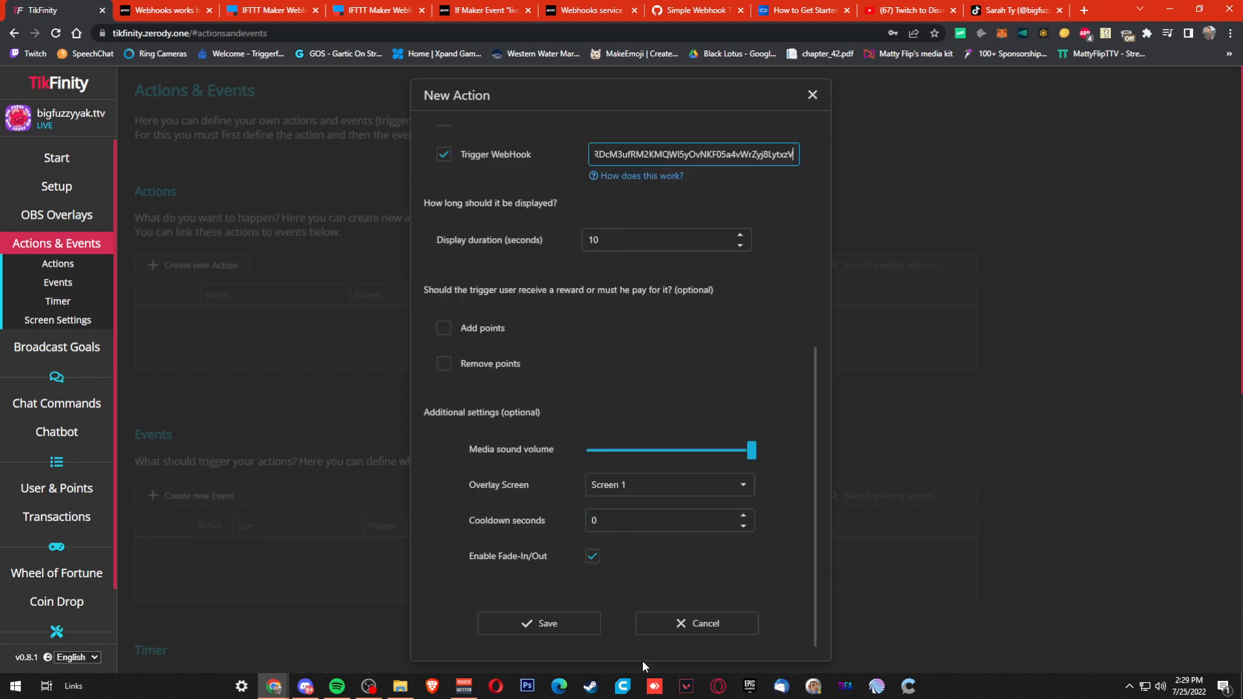
left_click(560, 624)
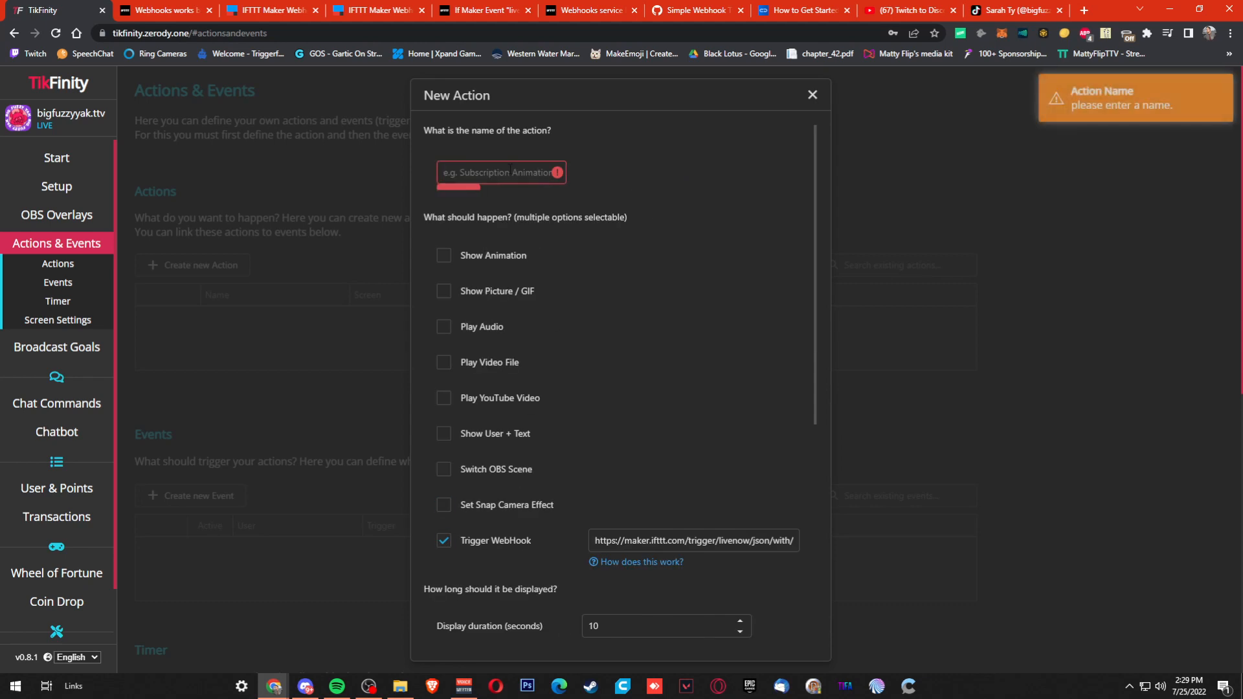
type("LIVE")
scroll(667, 572, "down", 5)
left_click(557, 626)
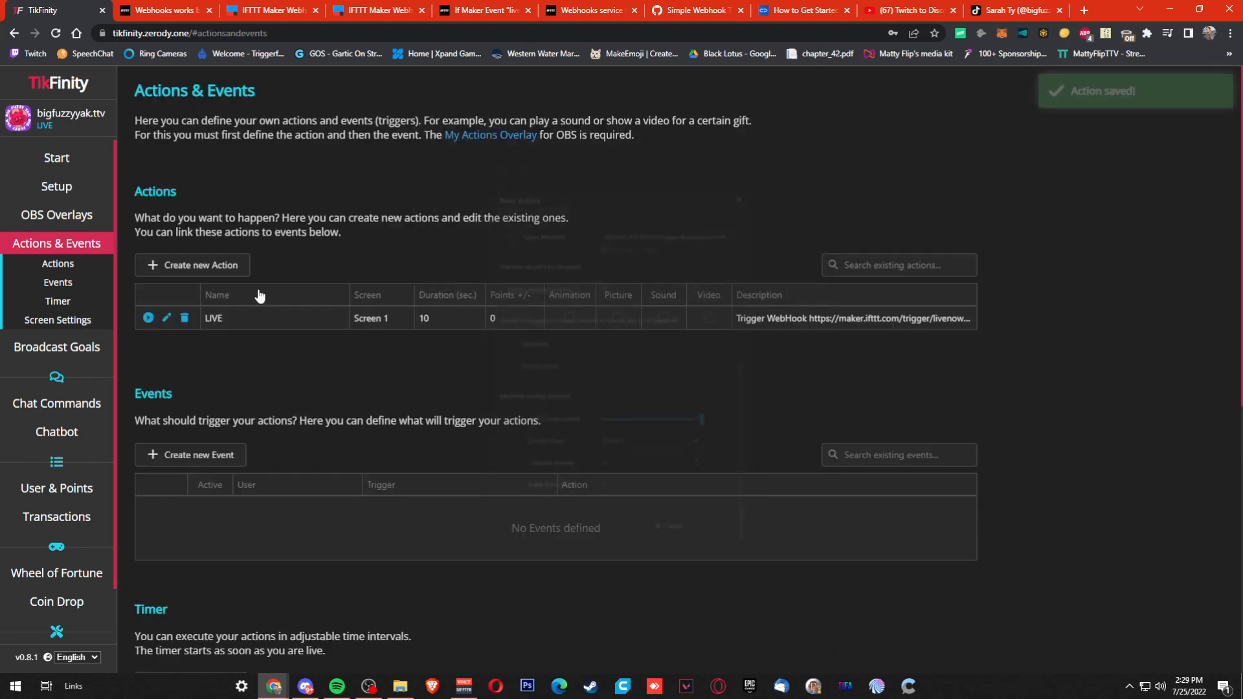
Start a new event that everyone can trigger by commenting the command "!live".
left_click(216, 459)
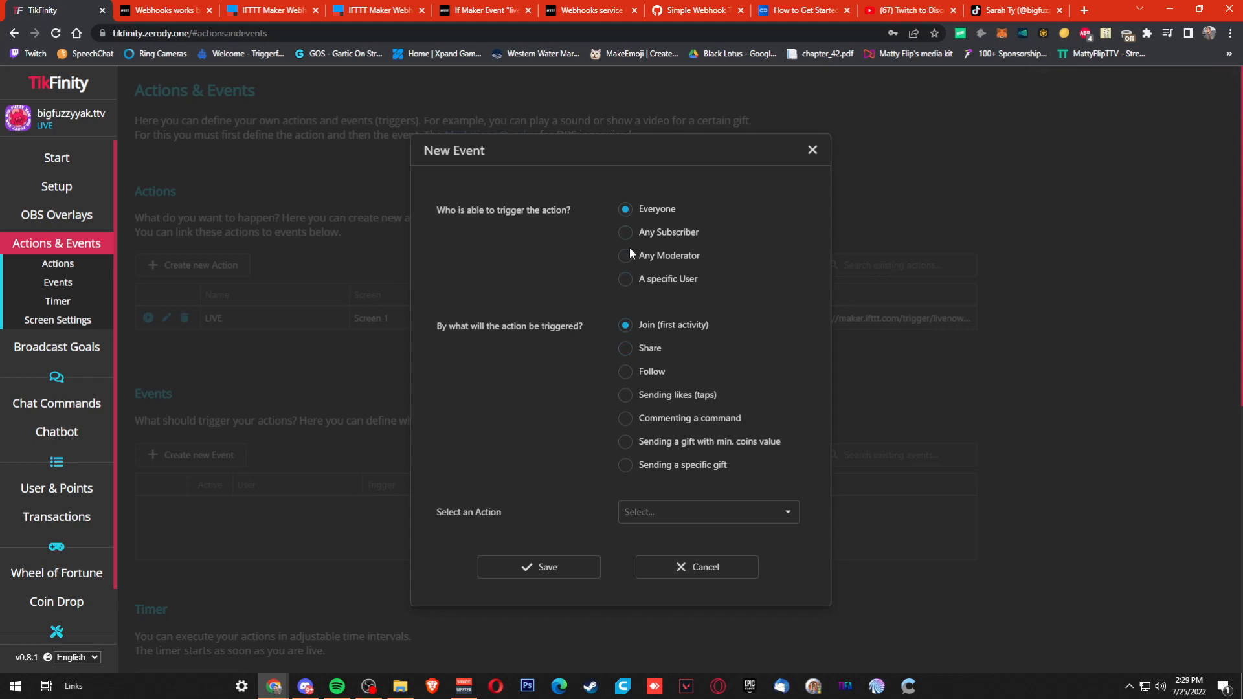
left_click(627, 280)
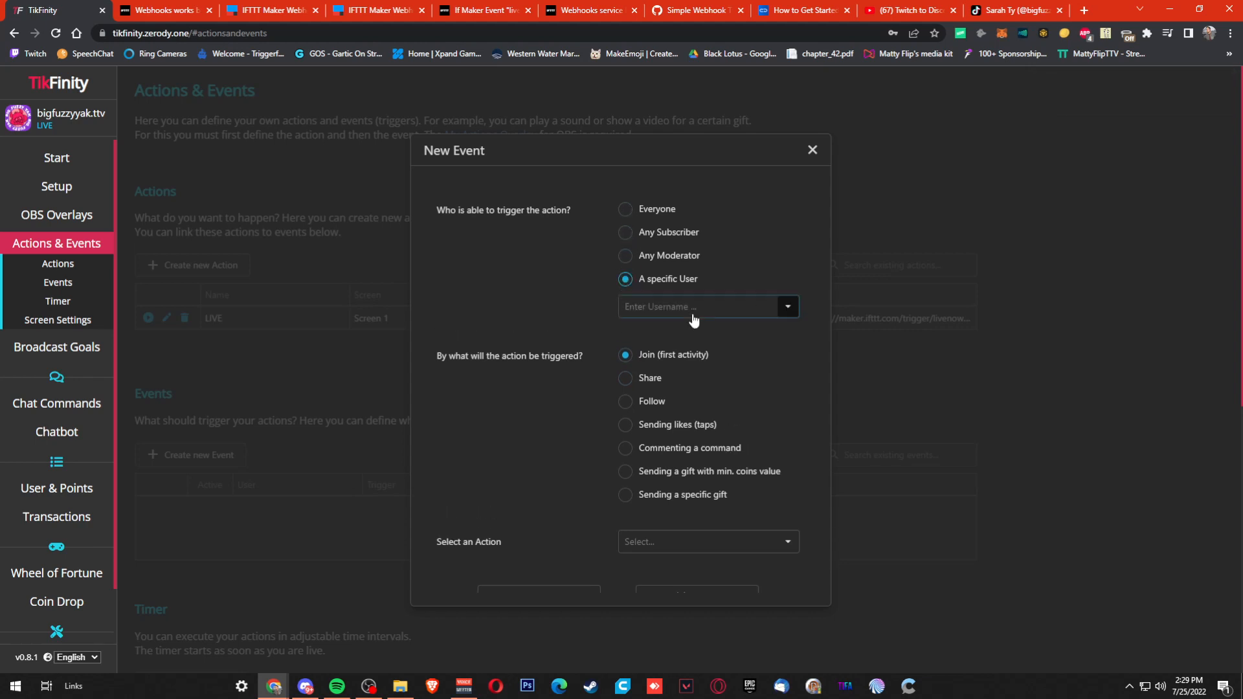
left_click(693, 308)
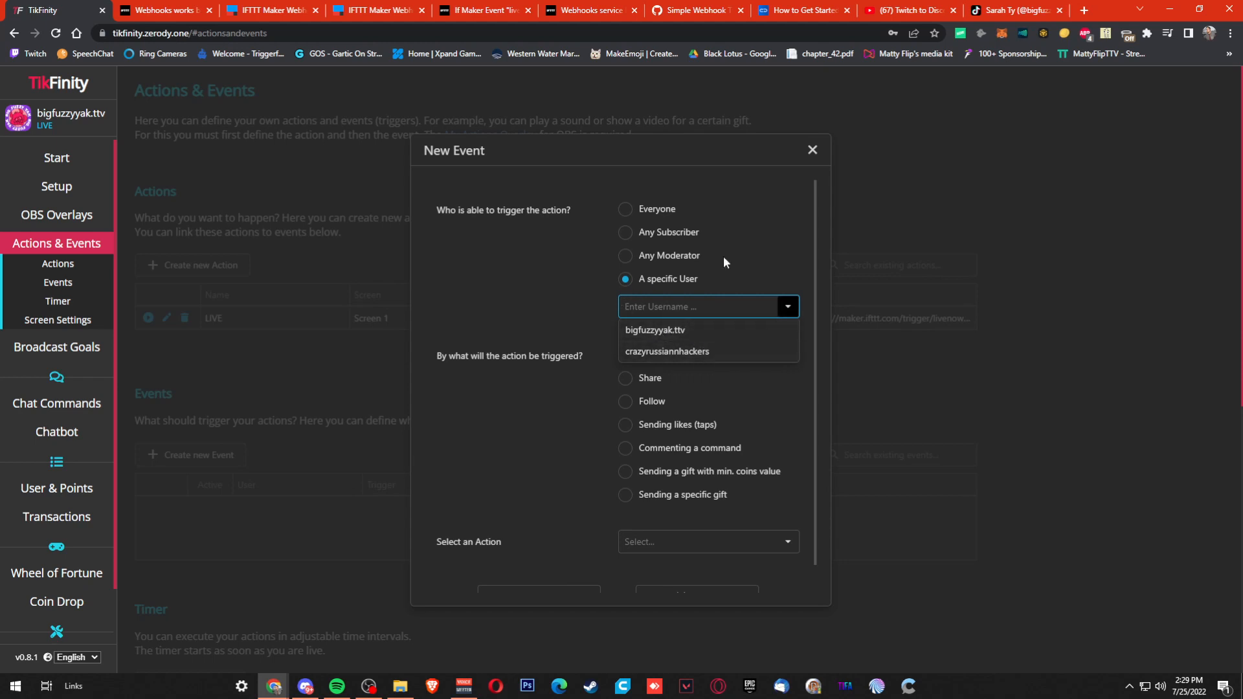
left_click(625, 208)
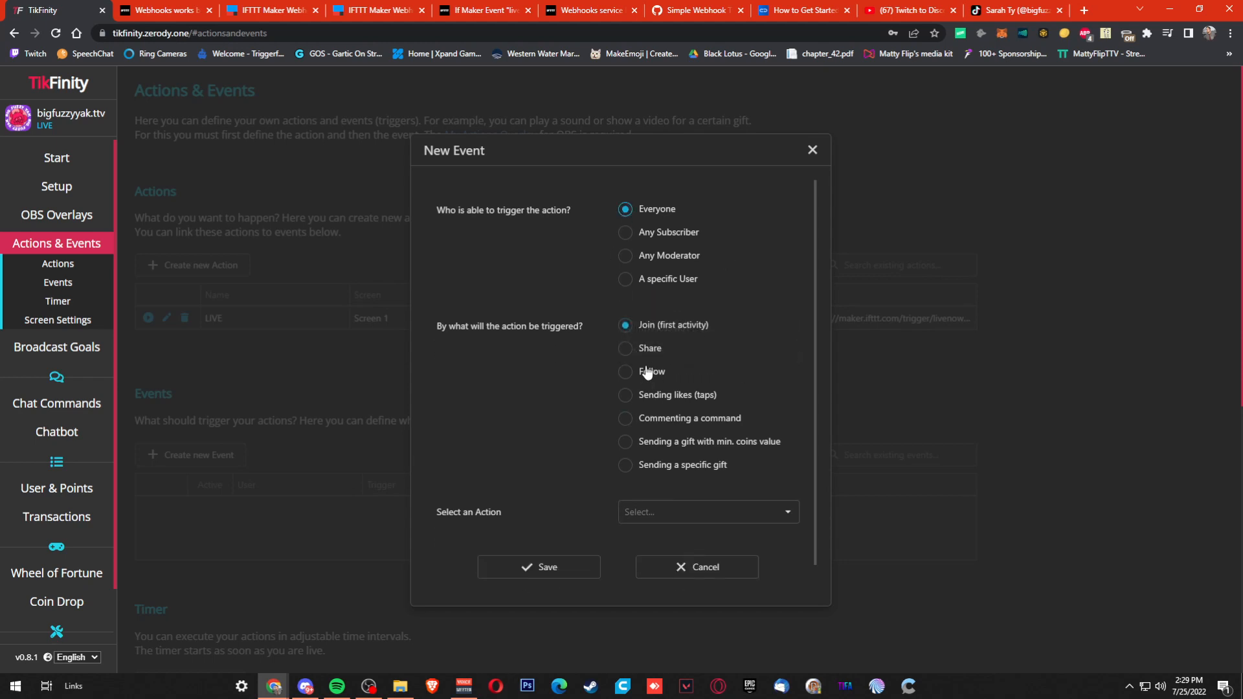
left_click(627, 418)
left_click(687, 514)
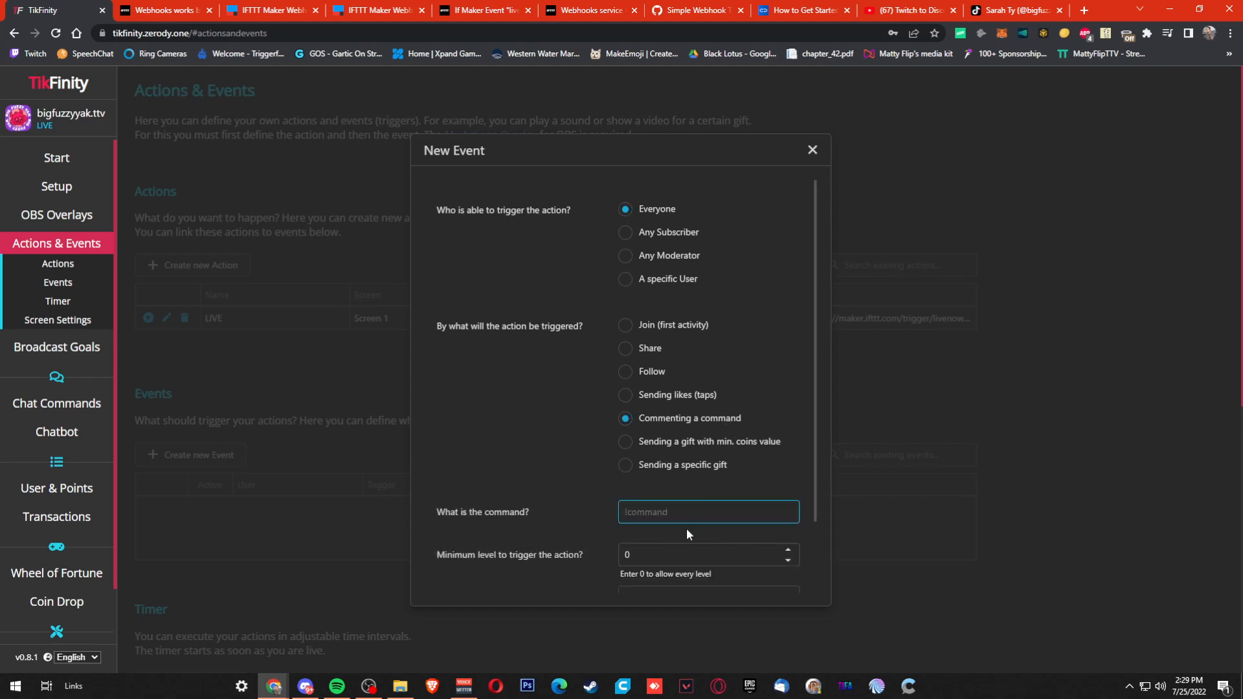
type("!live")
Assign the LIVE action to the event and save it.
scroll(582, 357, "down", 1)
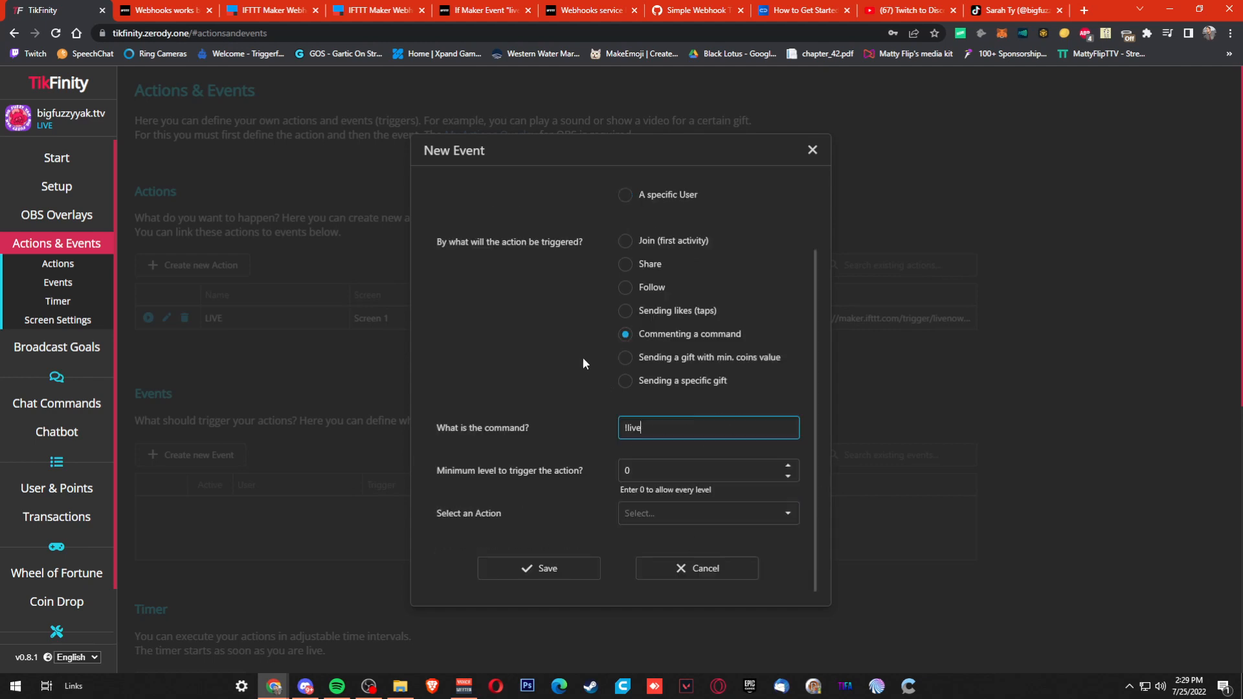
left_click(572, 575)
left_click(647, 514)
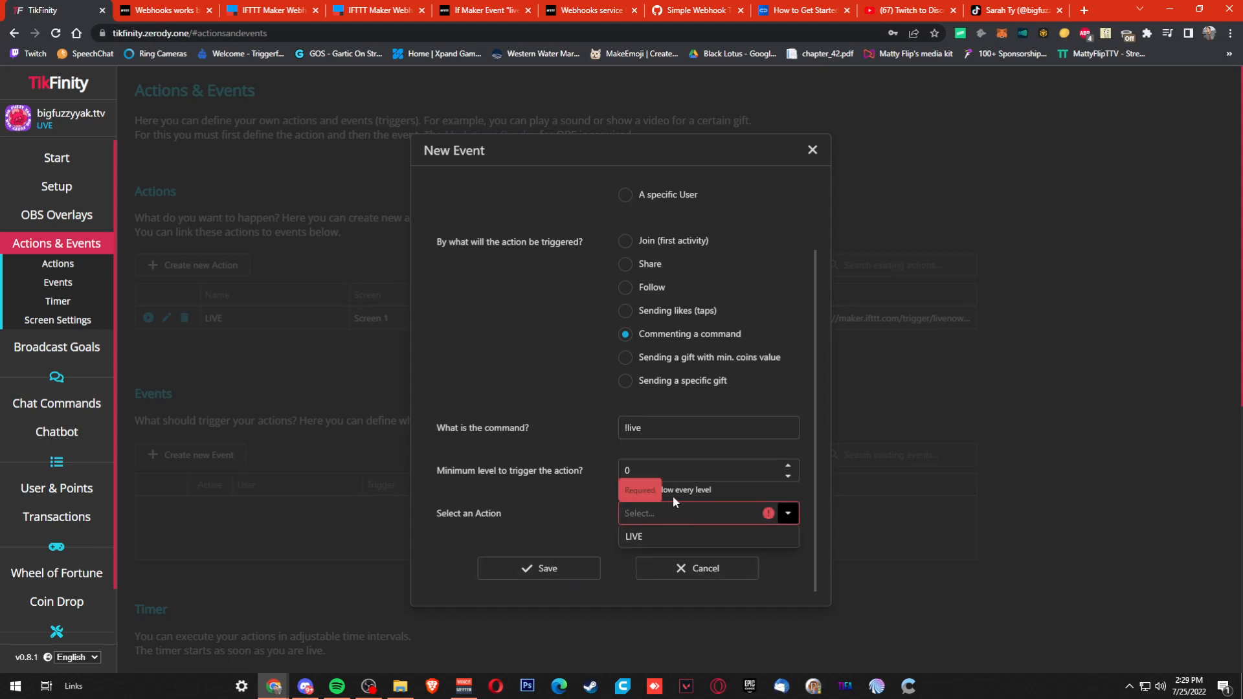
left_click(642, 532)
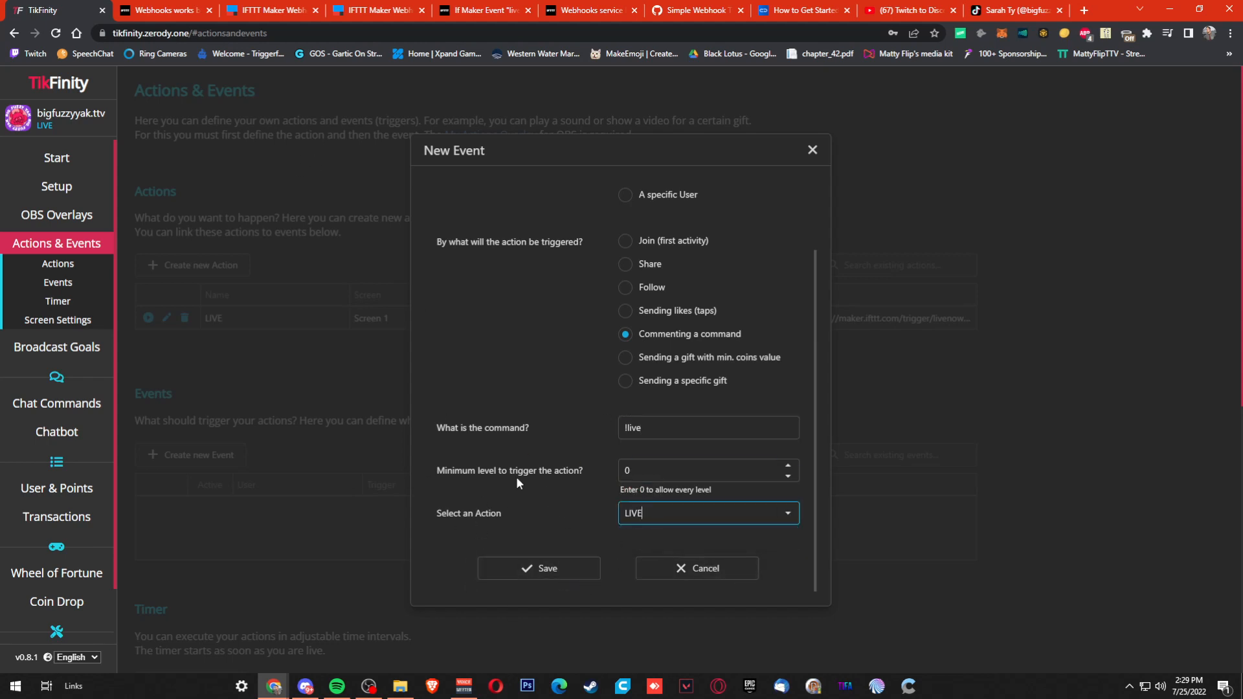
left_click(530, 571)
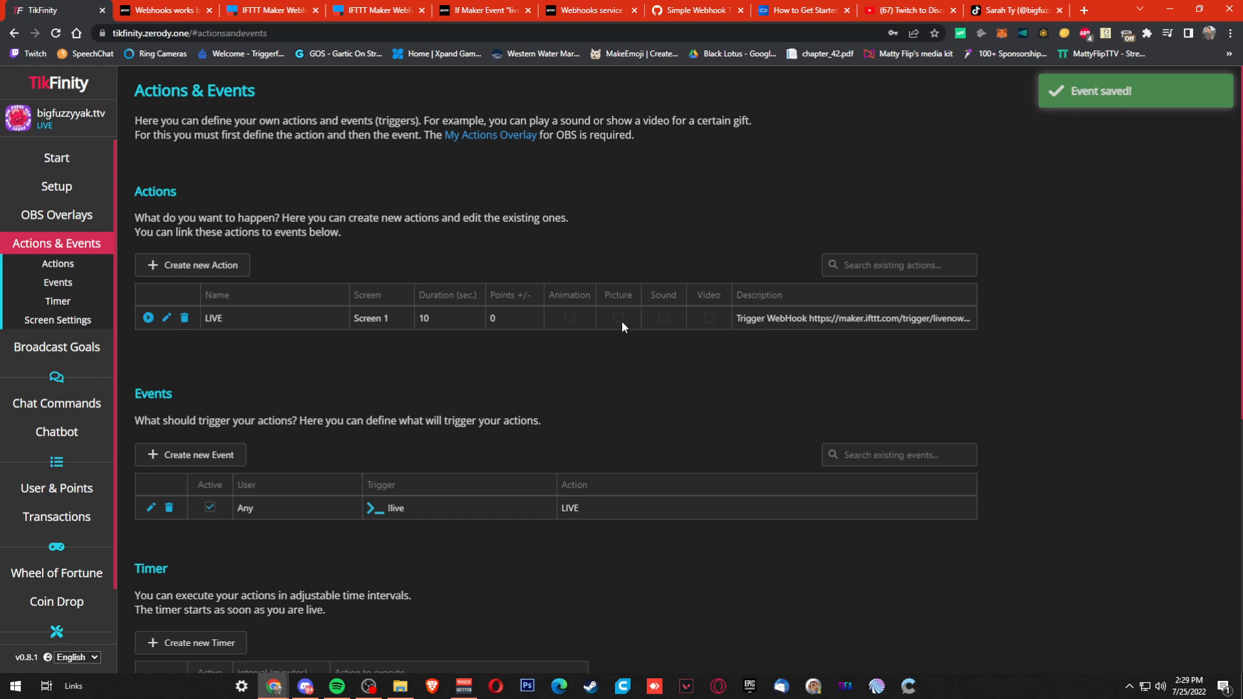
Switch to Discord and open the permission settings of the going-on-air channel in the Flip Fam server.
left_click(305, 686)
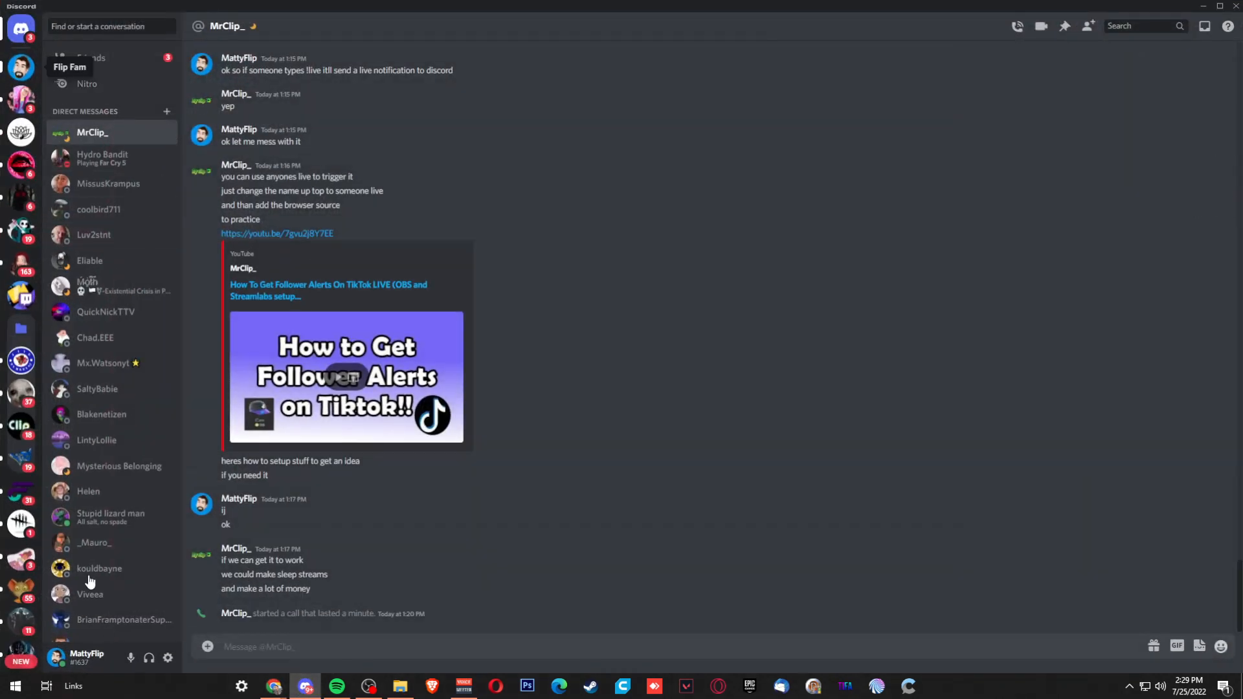
left_click(20, 66)
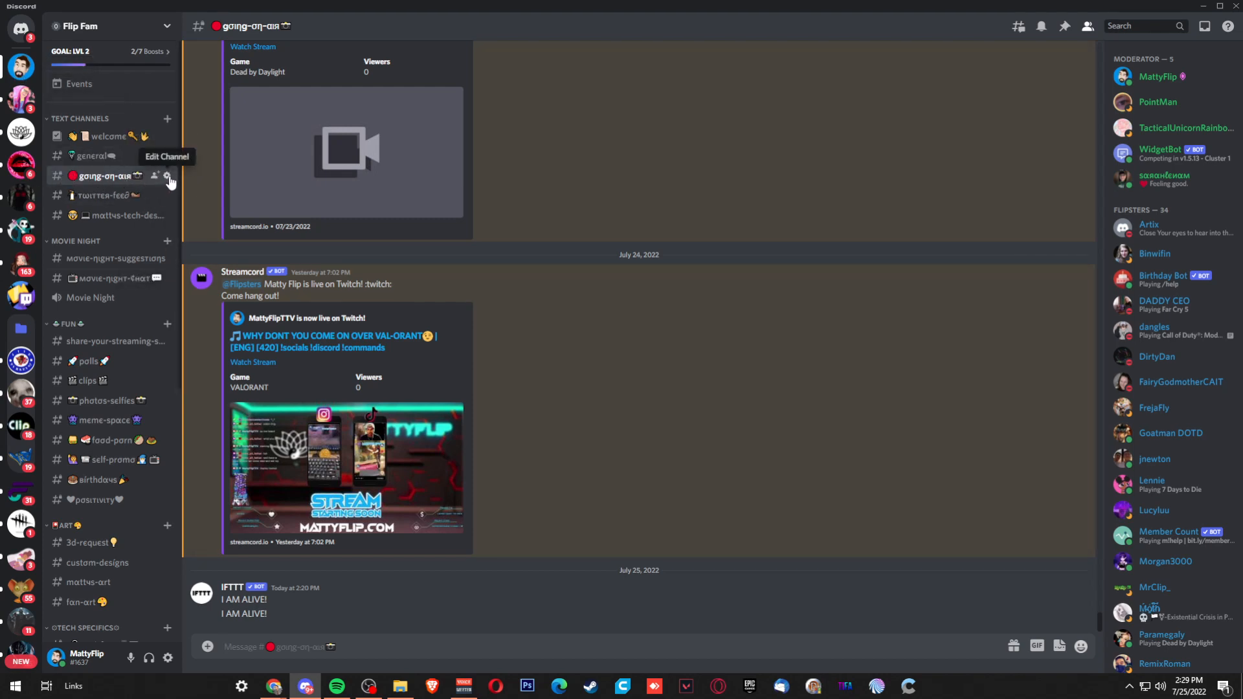
left_click(168, 177)
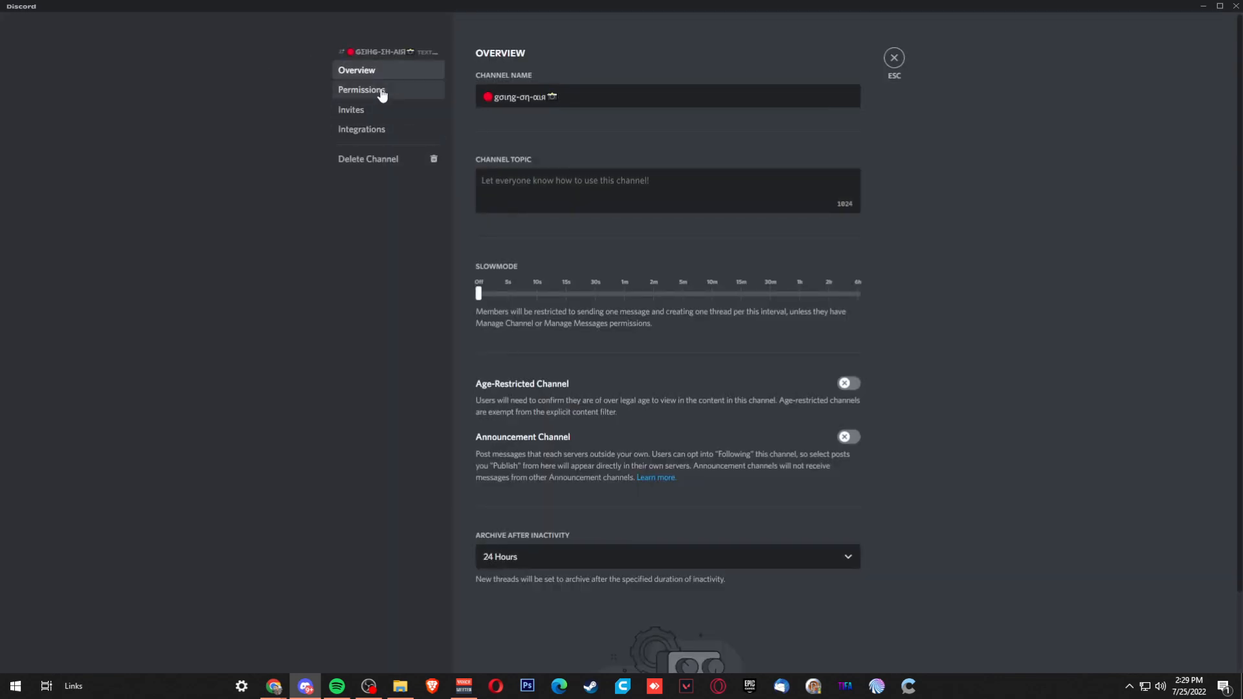
left_click(381, 92)
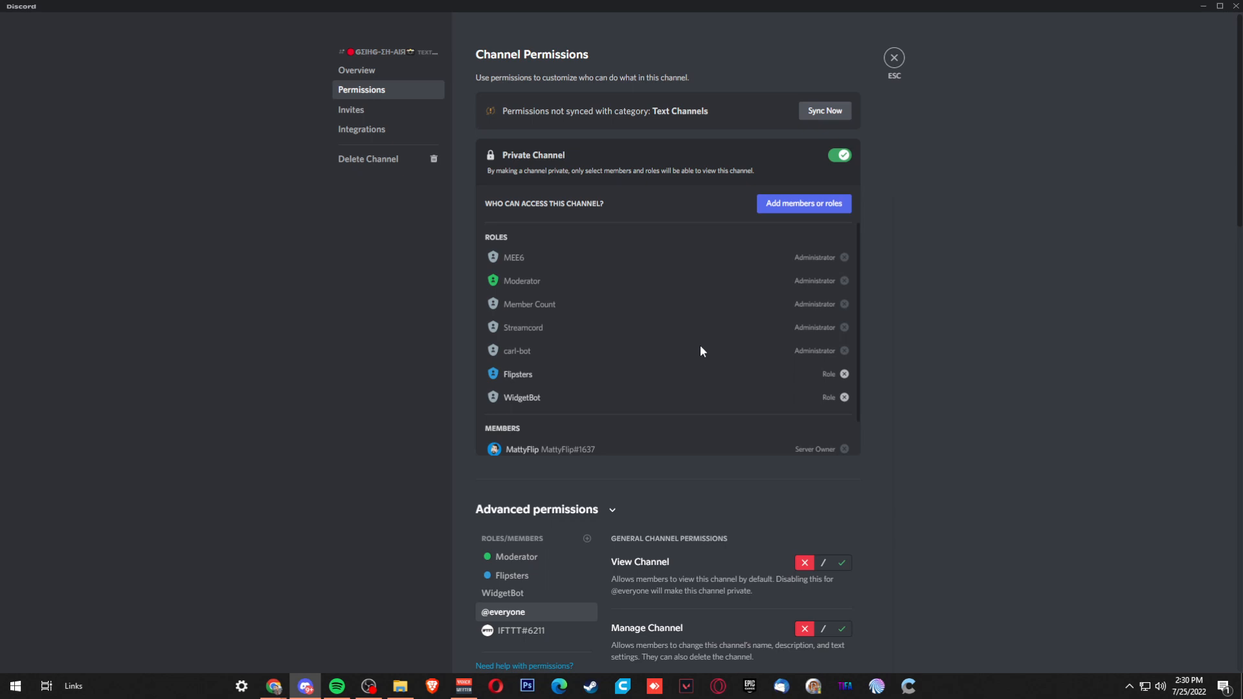
Give the IFTTT role access to the private going-on-air channel.
scroll(589, 353, "down", 1)
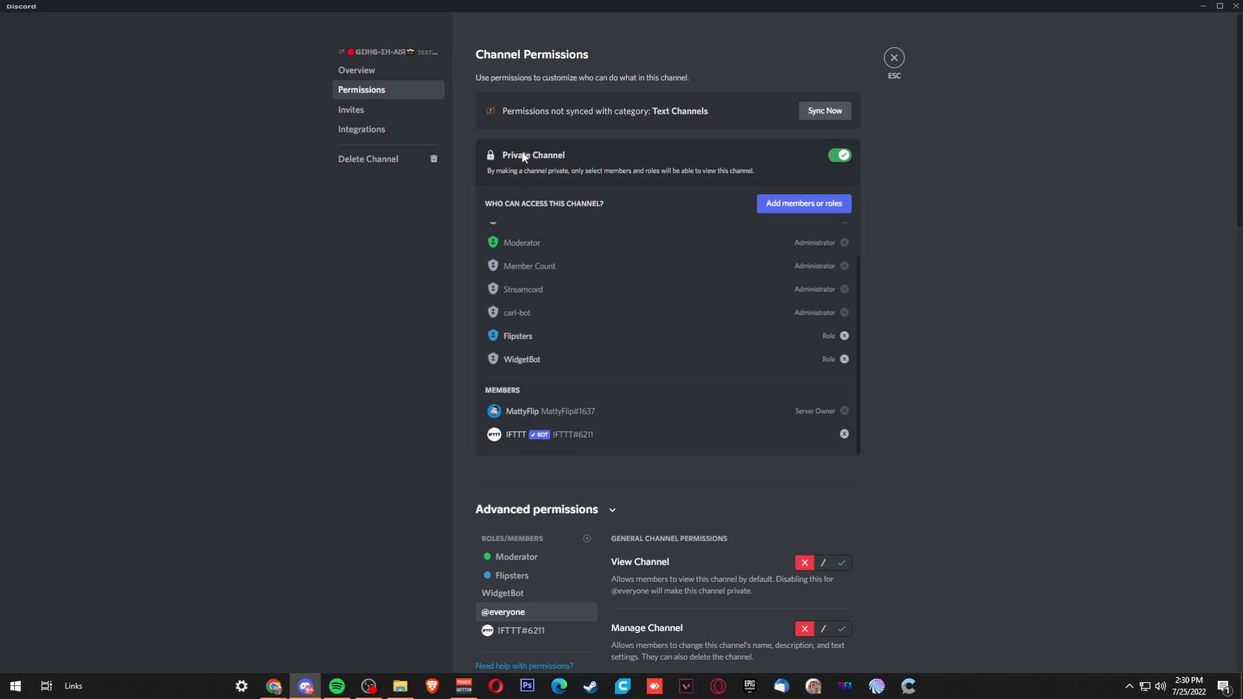
left_click(803, 206)
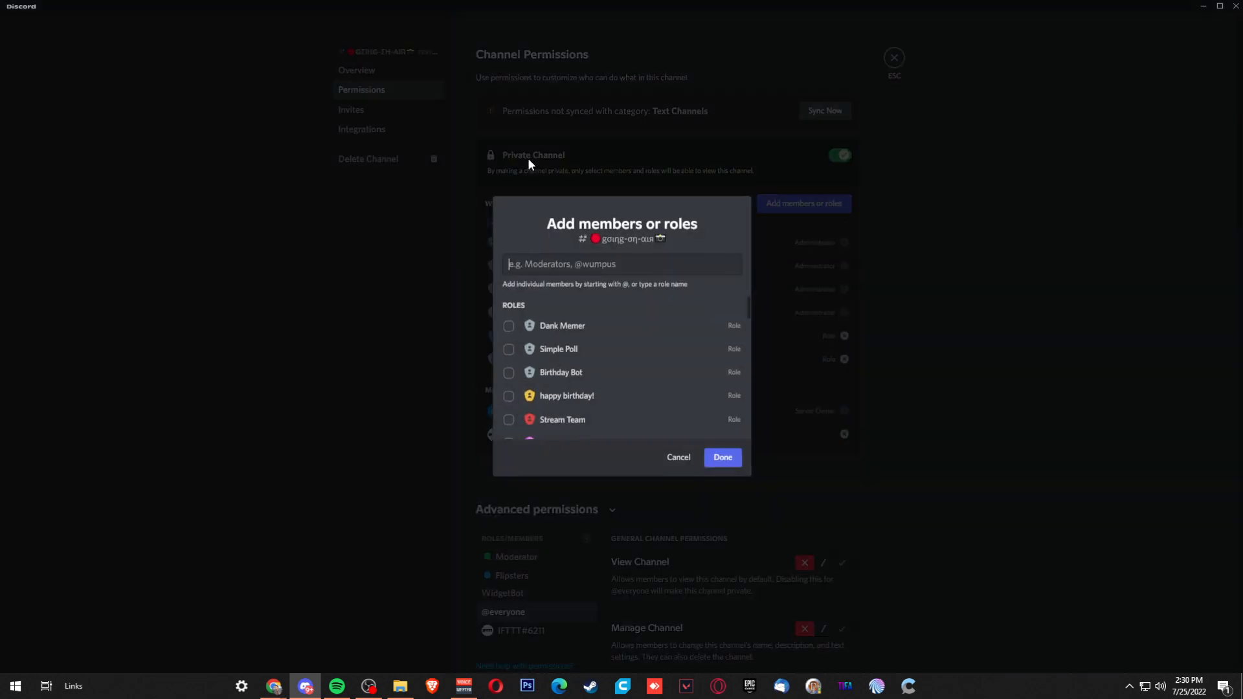
scroll(563, 363, "up", 5)
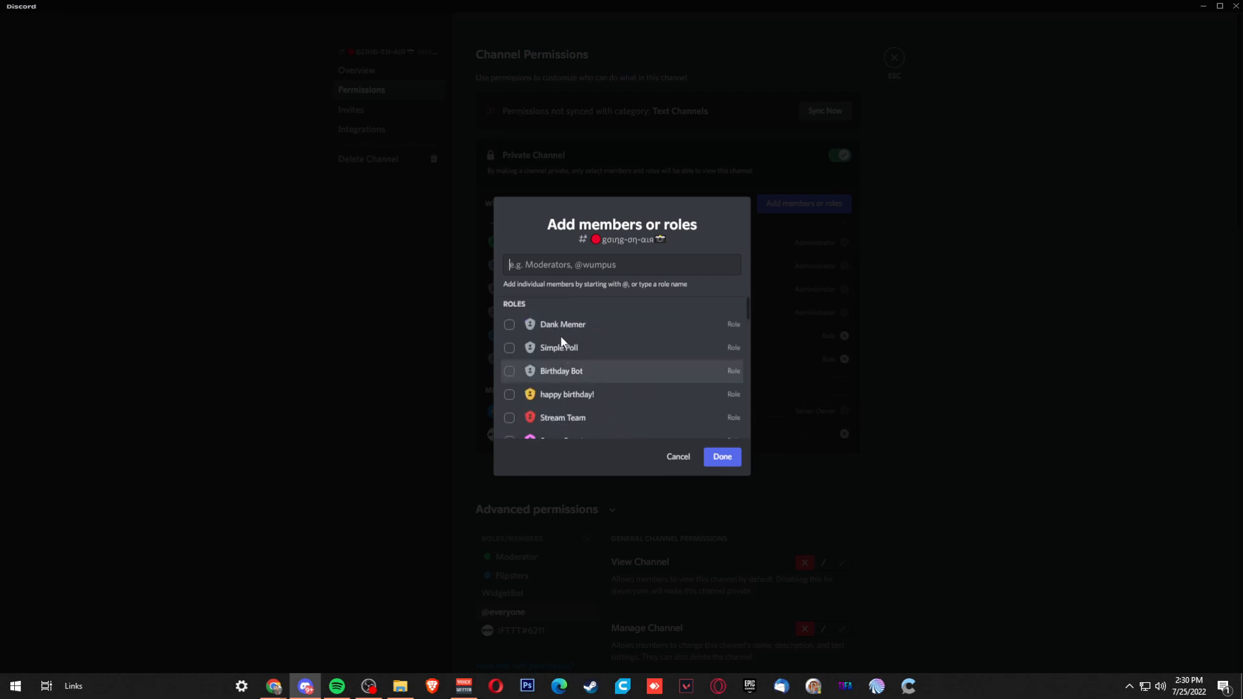
scroll(560, 387, "down", 1)
left_click(510, 318)
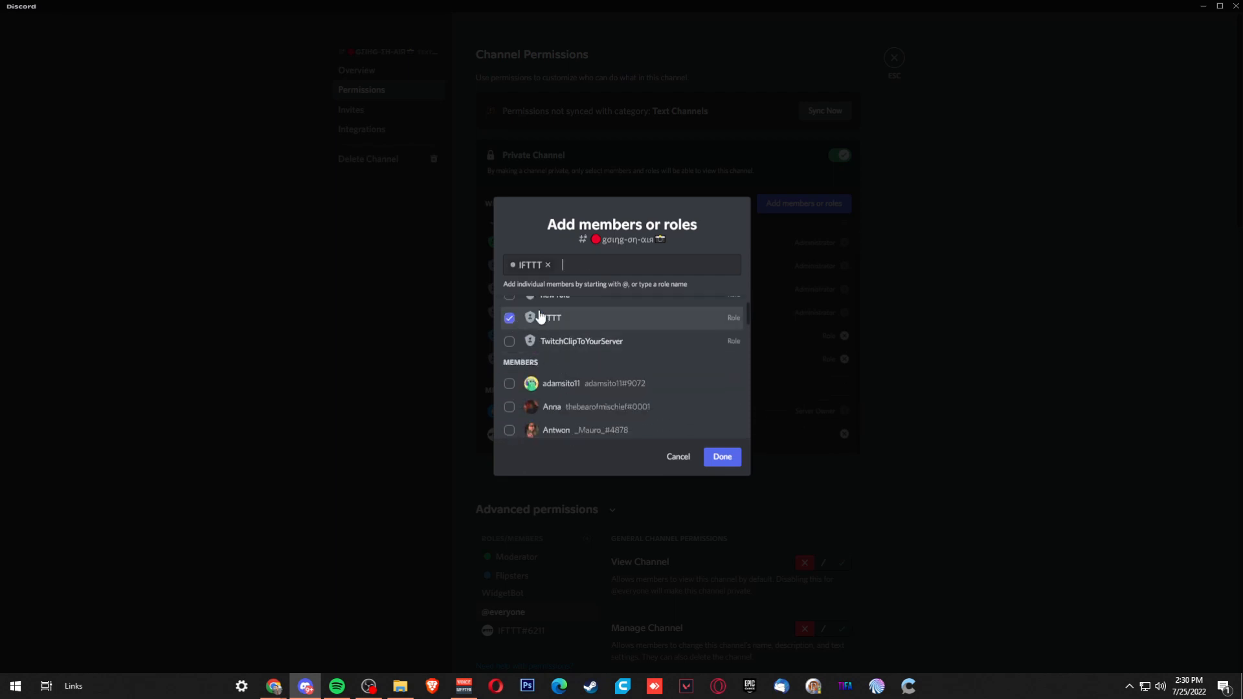
left_click(727, 458)
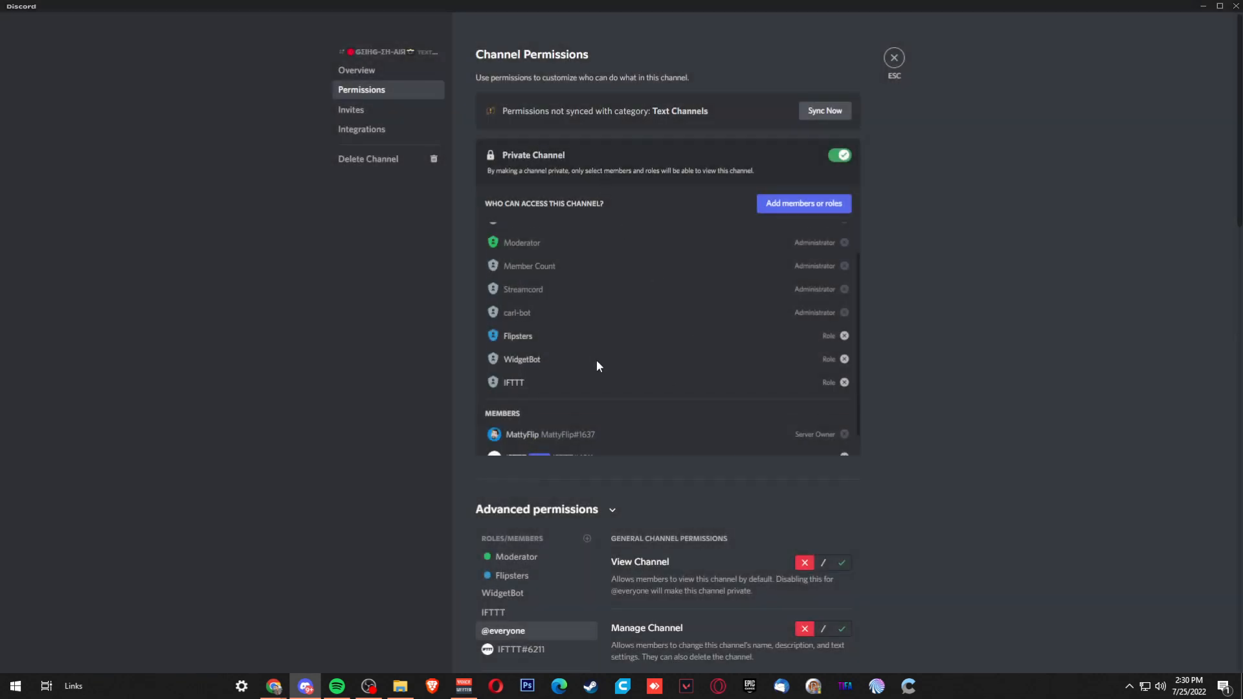
Review the members and roles with access to the channel, including the IFTTT bot member's advanced permissions.
scroll(602, 365, "down", 1)
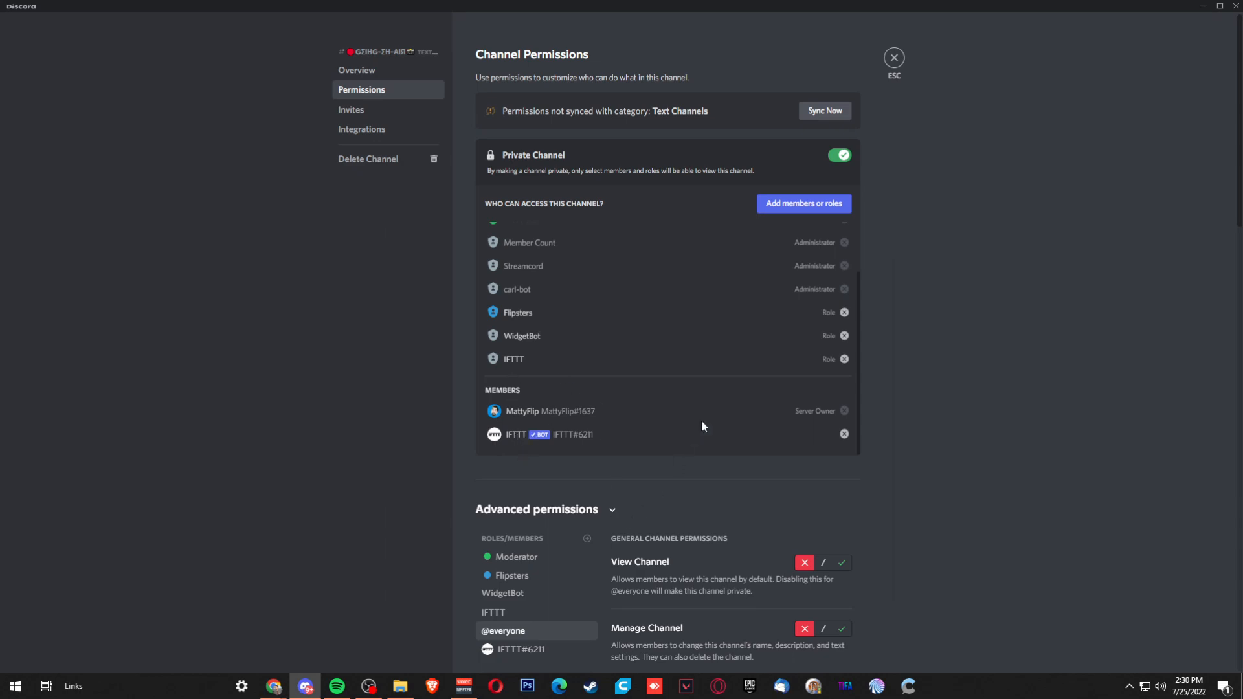
scroll(703, 426, "down", 3)
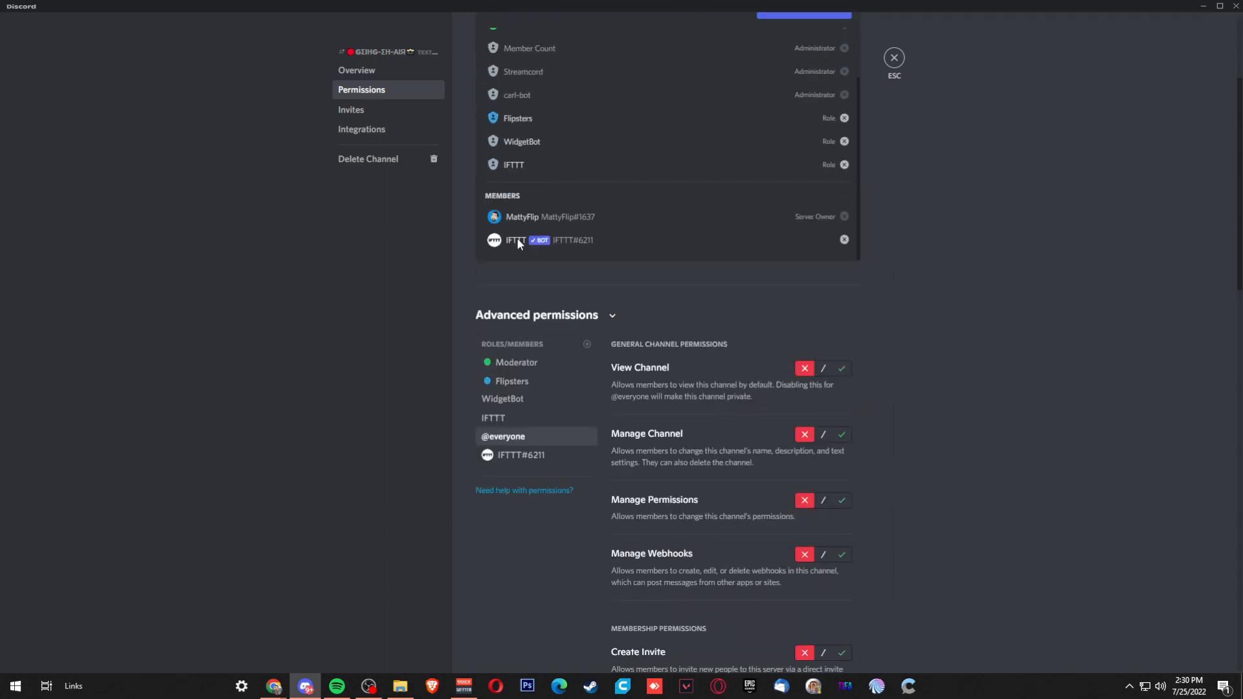
left_click(511, 457)
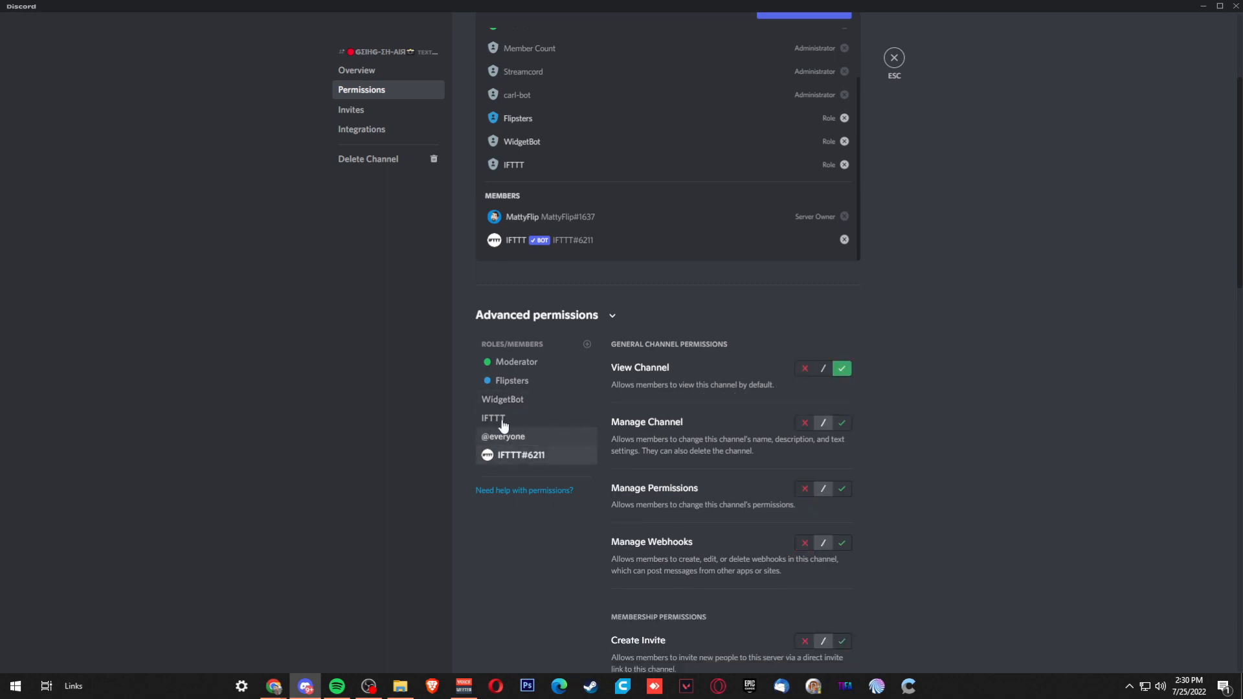
Allow Send Messages for the IFTTT role in the channel's advanced permissions and leave the channel settings.
left_click(503, 419)
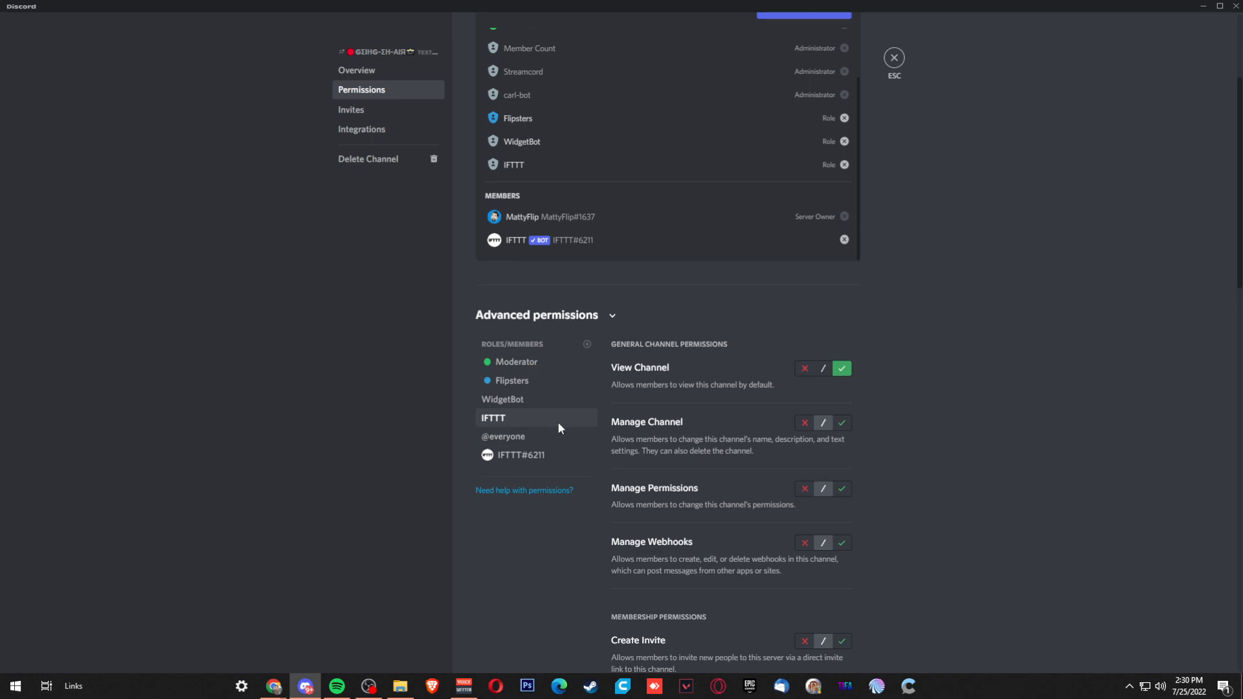
scroll(803, 482, "down", 3)
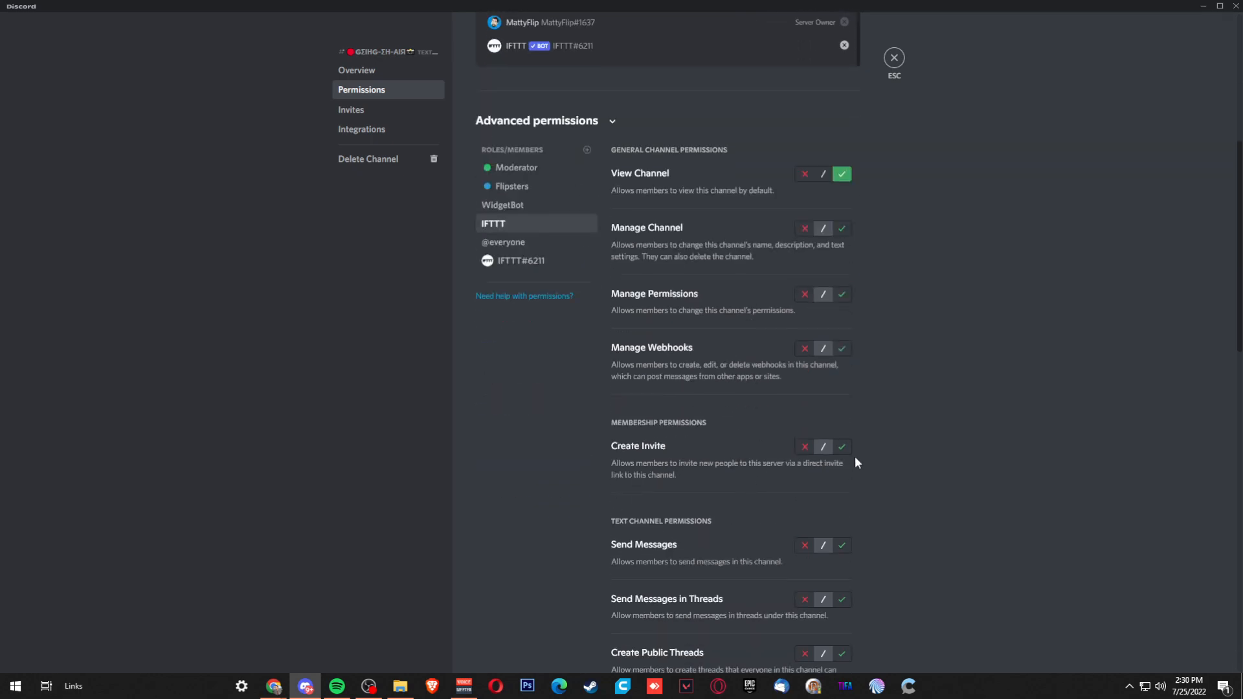
scroll(843, 447, "down", 6)
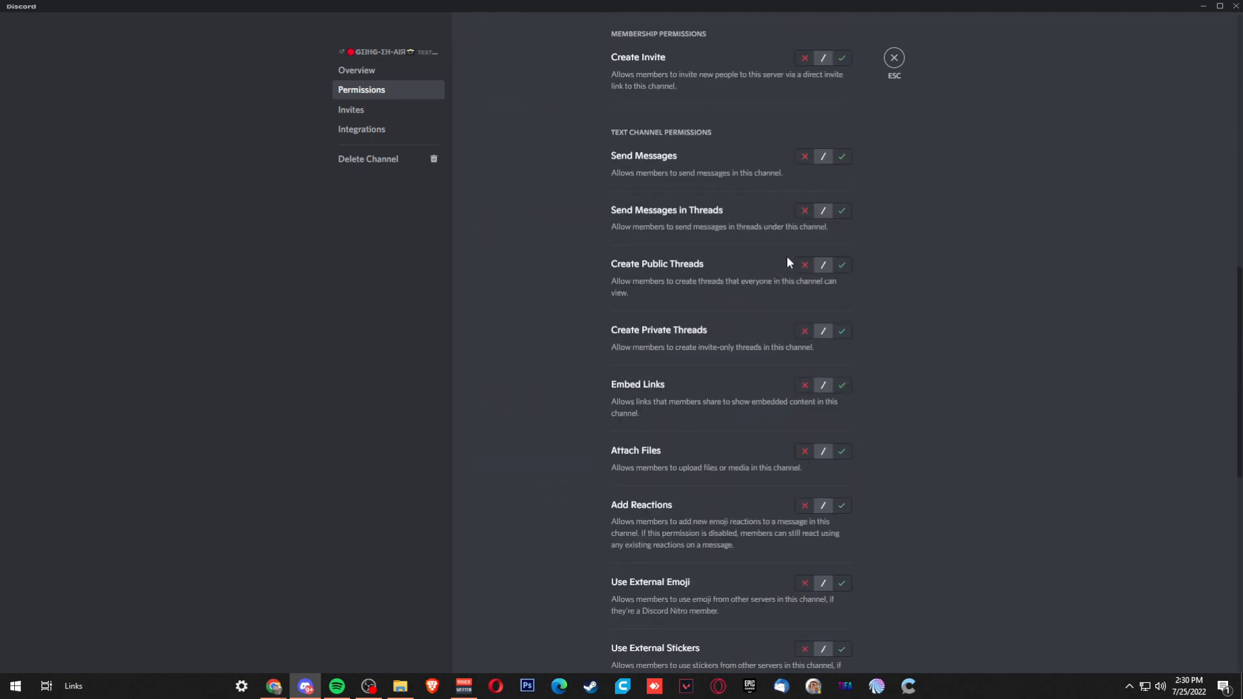
scroll(796, 272, "down", 3)
scroll(818, 418, "down", 3)
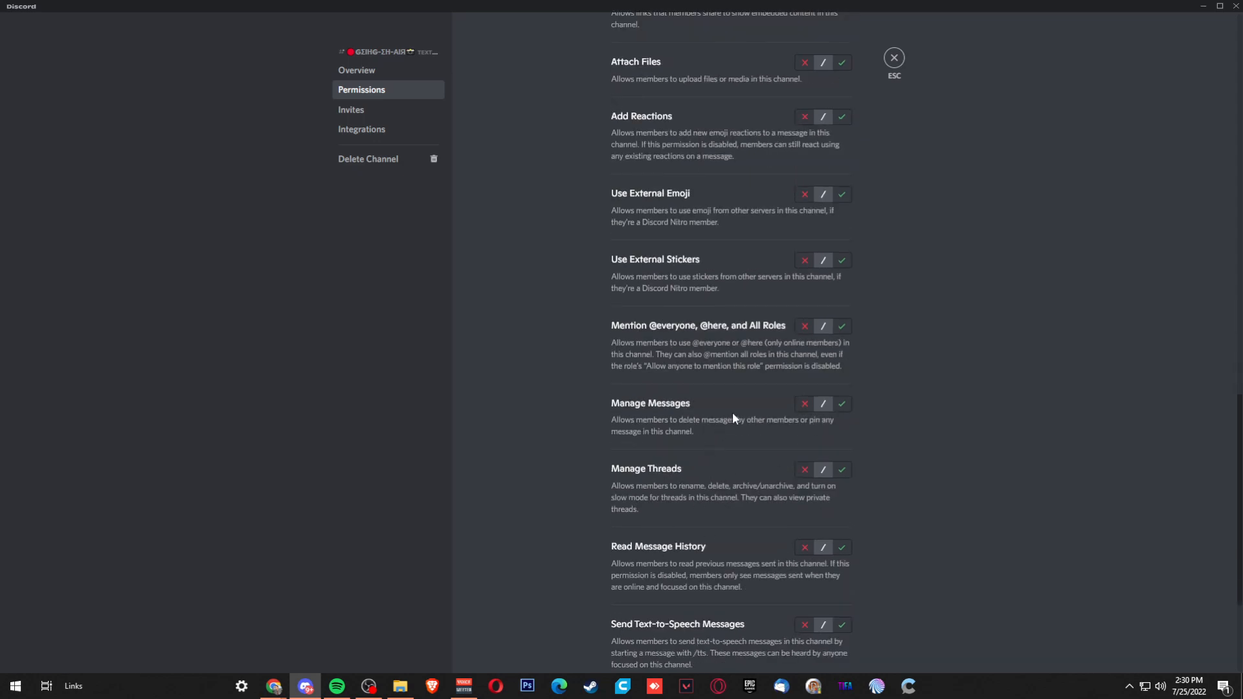
scroll(728, 409, "down", 2)
scroll(810, 424, "up", 5)
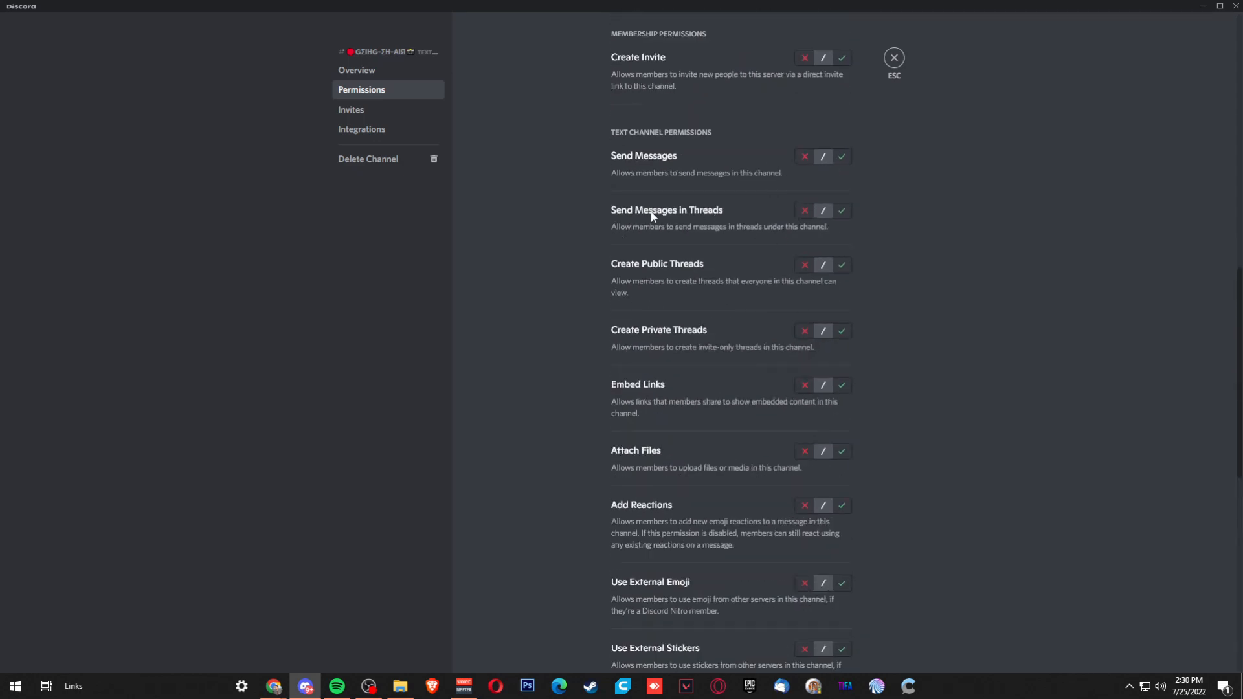
left_click(841, 156)
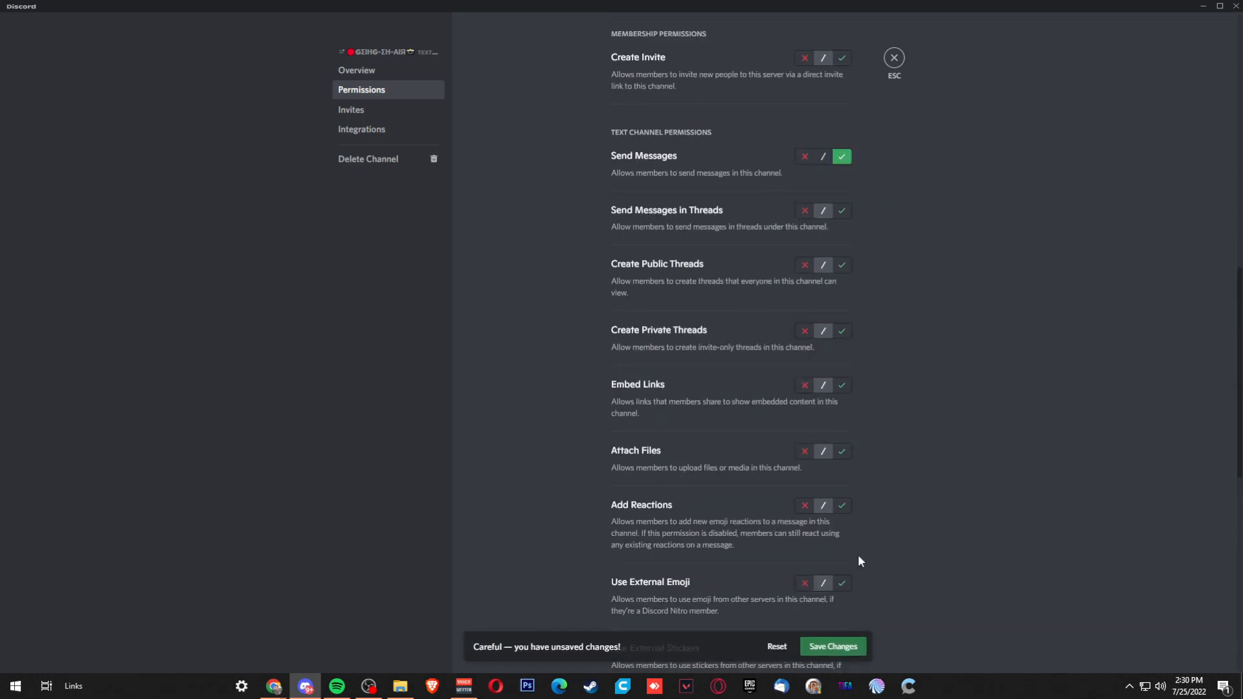
left_click(894, 59)
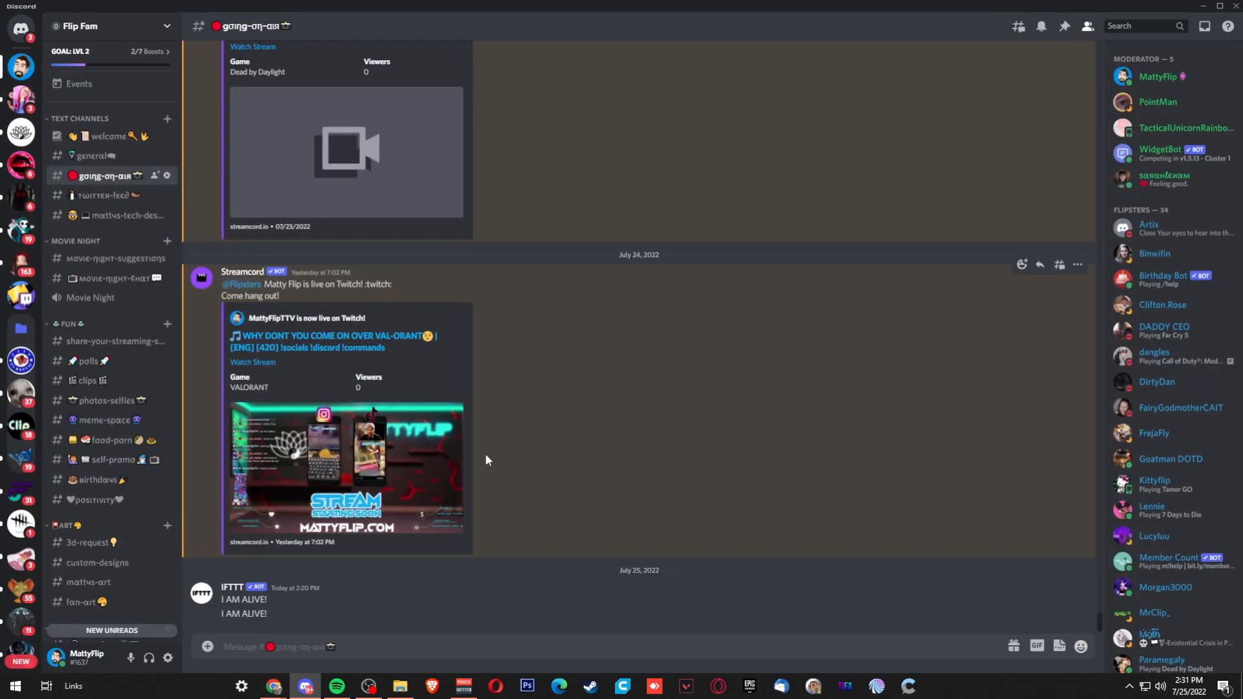
Switch to TikFinity and test-run the LIVE action, then return to Discord to check the IFTTT post in the going-on-air channel.
key("alt+Tab")
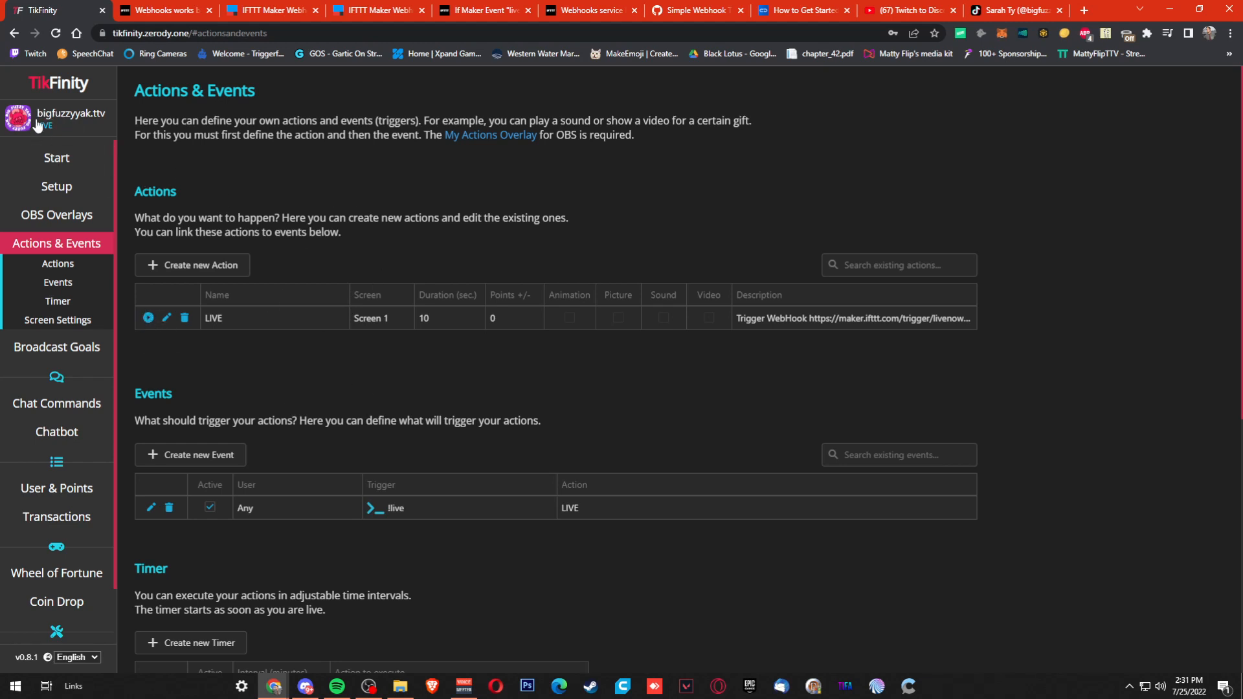
left_click(148, 318)
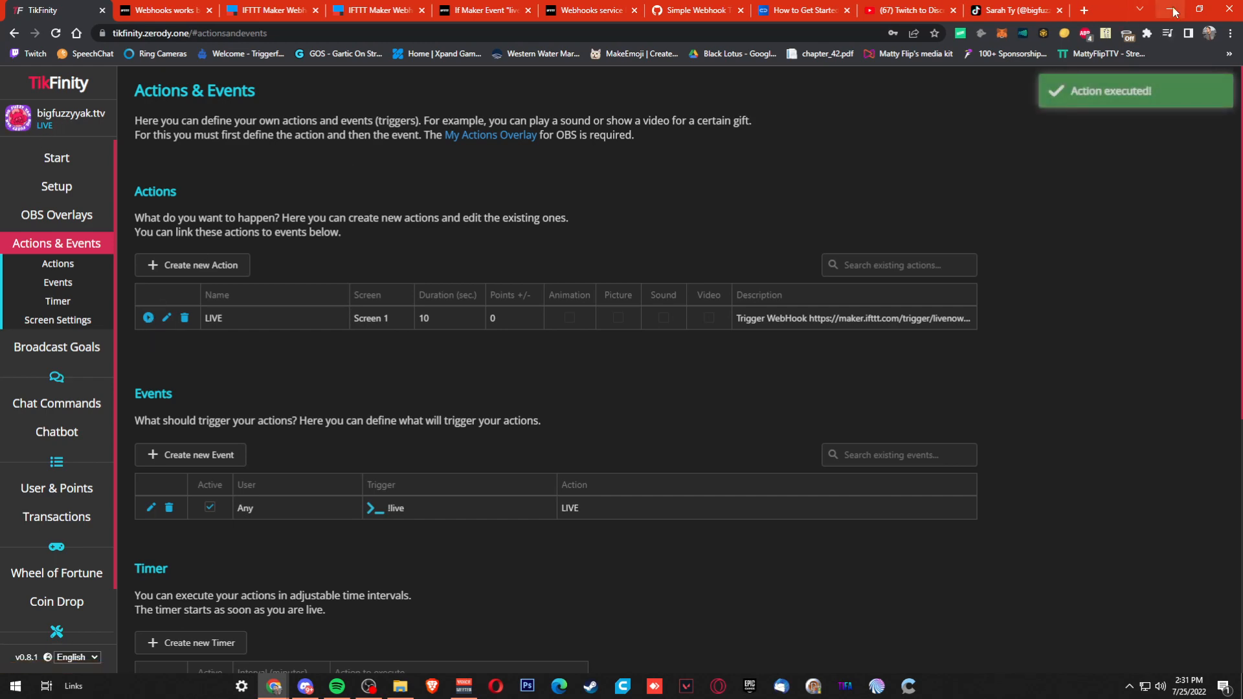
left_click(1170, 9)
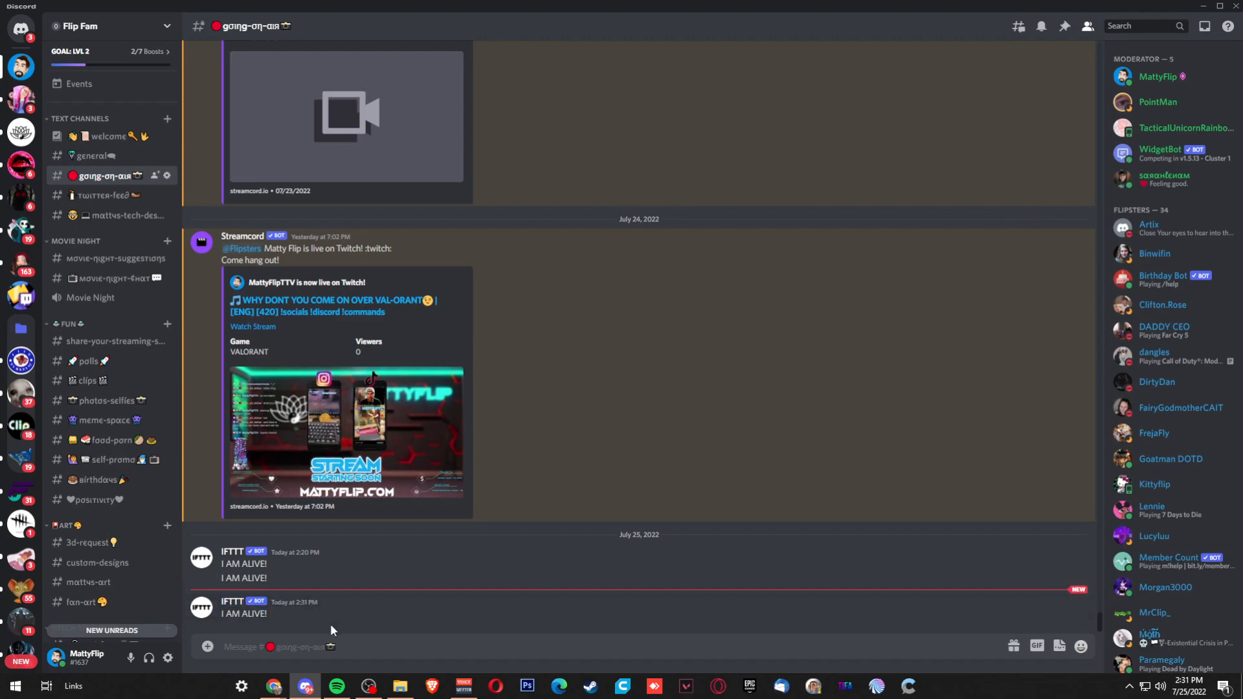
left_click_drag(240, 613, 220, 605)
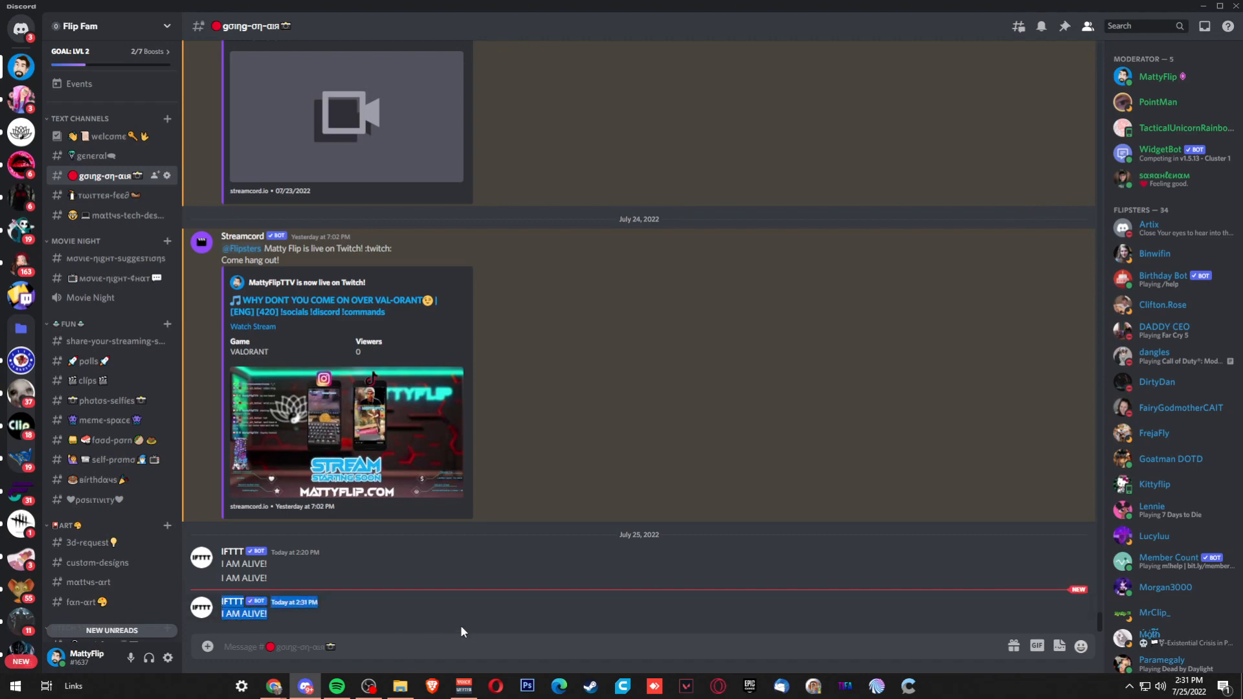